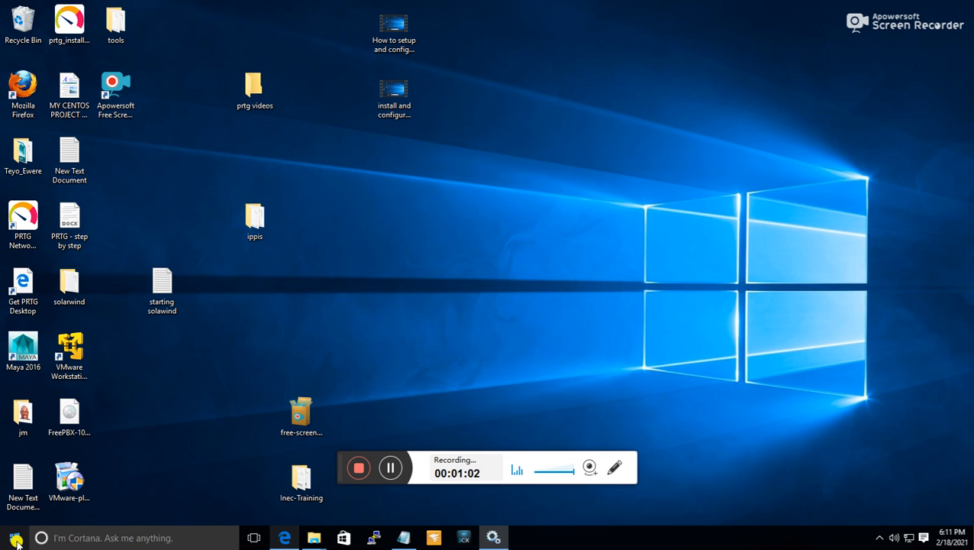
Open the Windows Services console by running services.msc.
{"action": "right_click", "coordinate": [15, 539]}
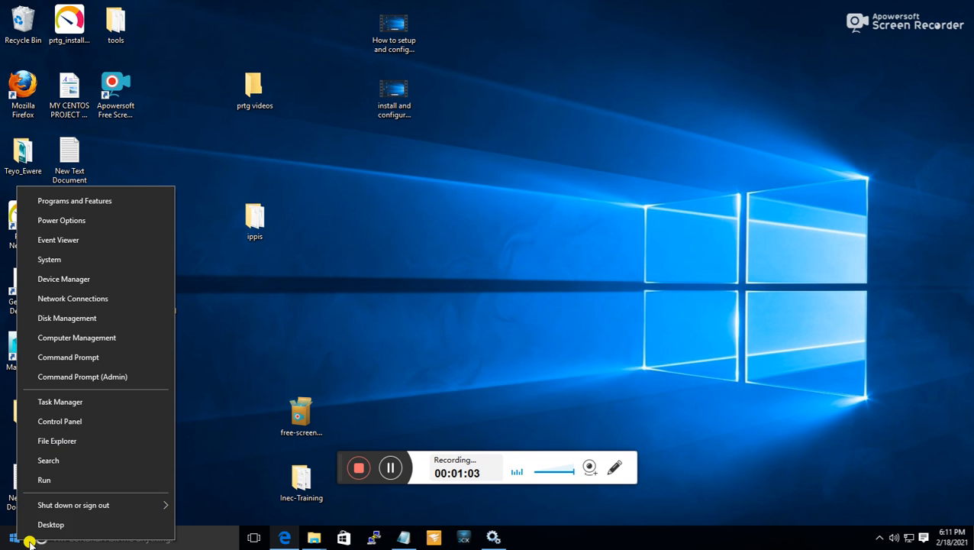
{"action": "left_click", "coordinate": [43, 478]}
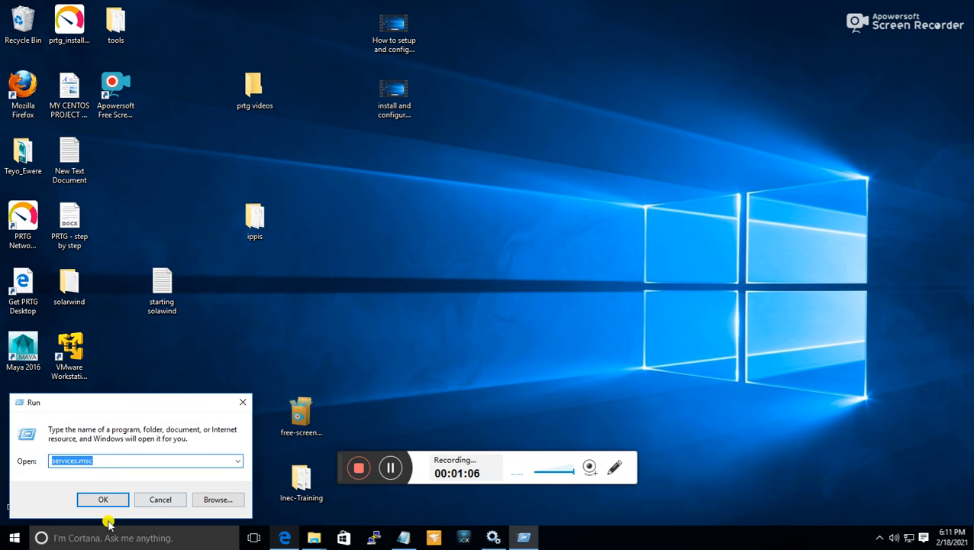
{"action": "left_click", "coordinate": [104, 499]}
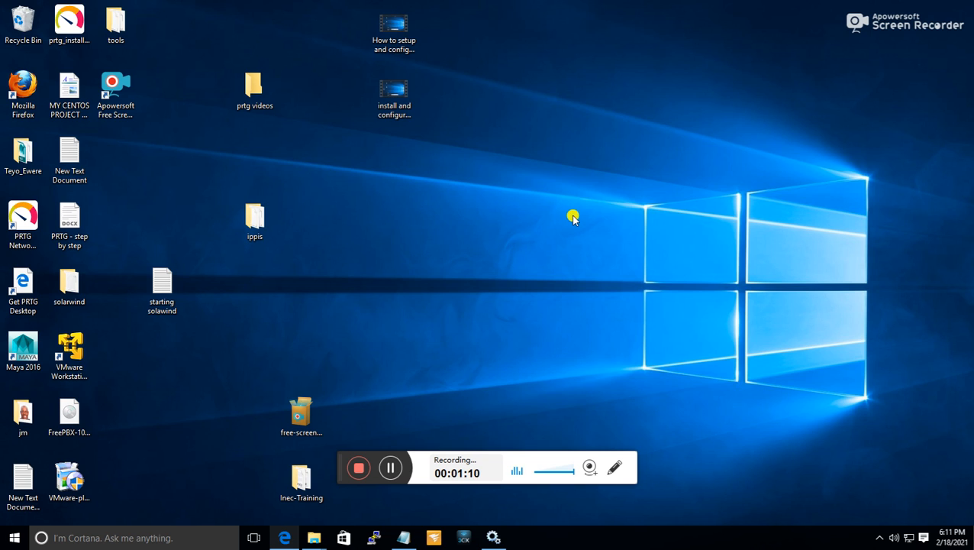
Check the status of the PRTG and SolarWinds services in the services list, then minimize both Services windows.
{"action": "key", "text": "p"}
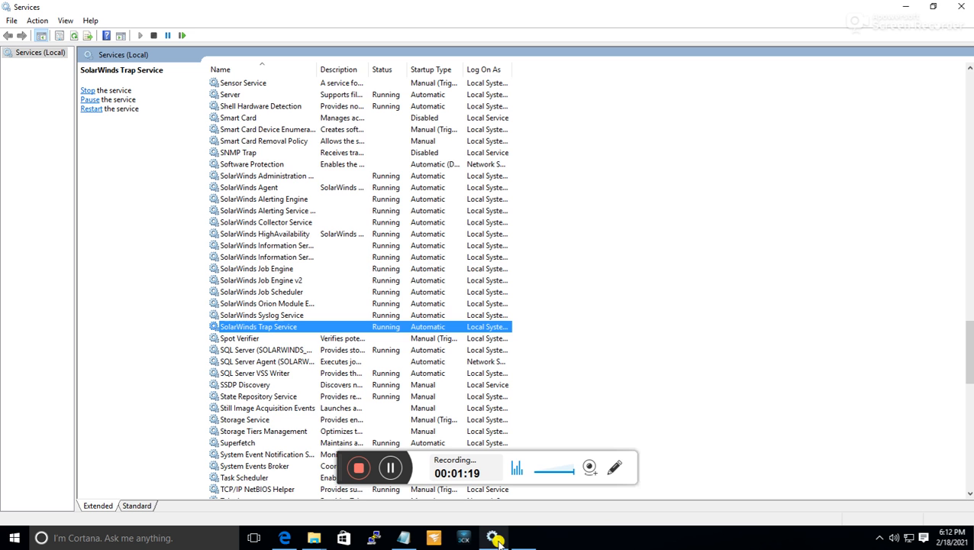
{"action": "scroll", "coordinate": [629, 231], "scroll_direction": "up", "scroll_amount": 13}
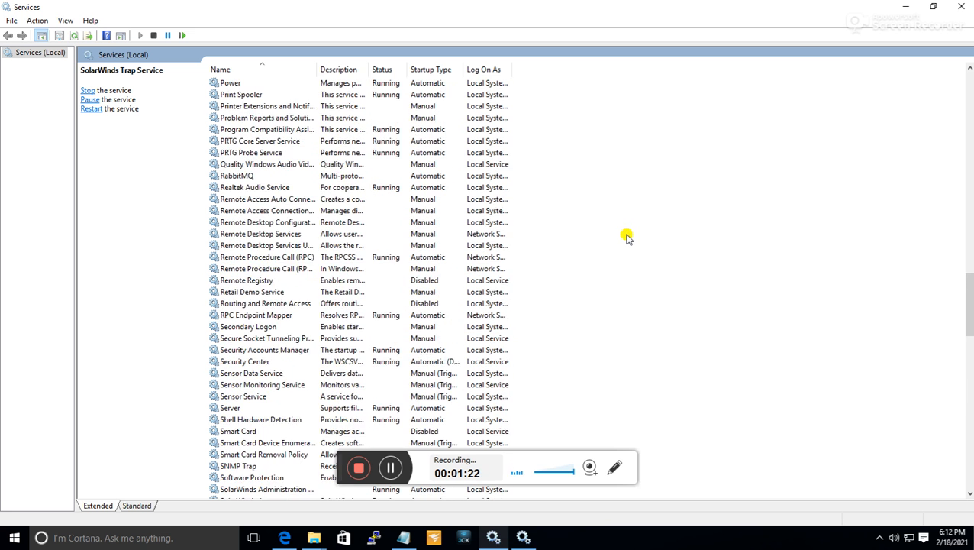
{"action": "left_click", "coordinate": [248, 257]}
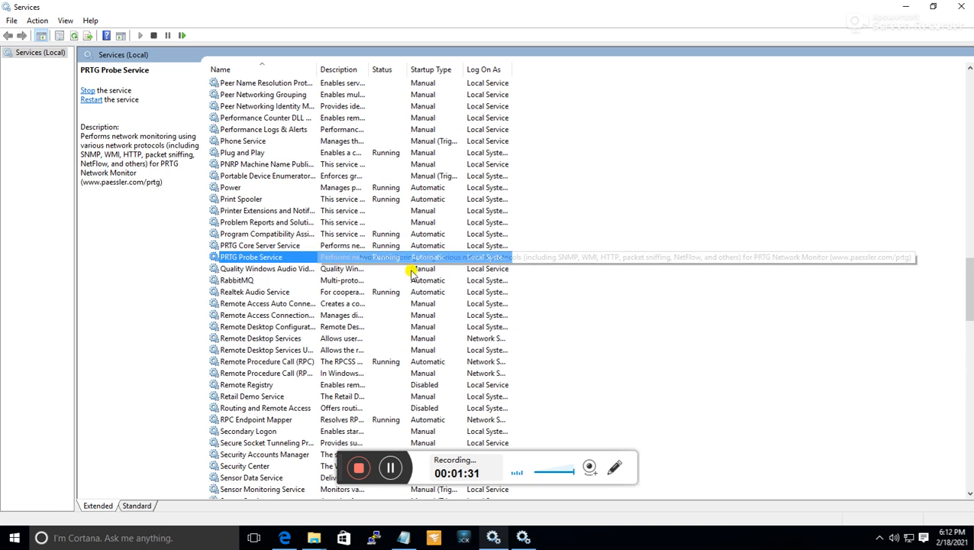
{"action": "scroll", "coordinate": [603, 296], "scroll_direction": "down", "scroll_amount": 2}
{"action": "scroll", "coordinate": [603, 295], "scroll_direction": "down", "scroll_amount": 4}
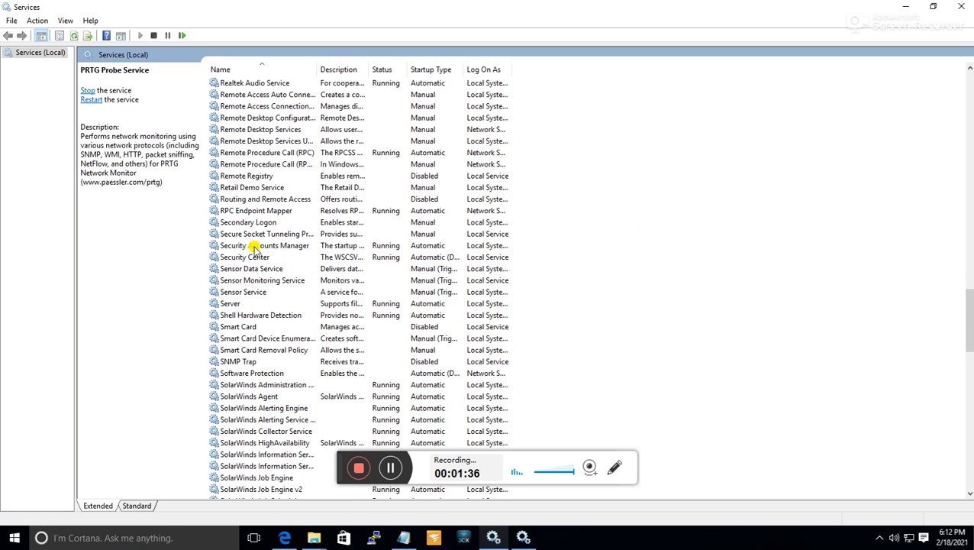
{"action": "scroll", "coordinate": [293, 337], "scroll_direction": "down", "scroll_amount": 2}
{"action": "scroll", "coordinate": [289, 315], "scroll_direction": "down", "scroll_amount": 2}
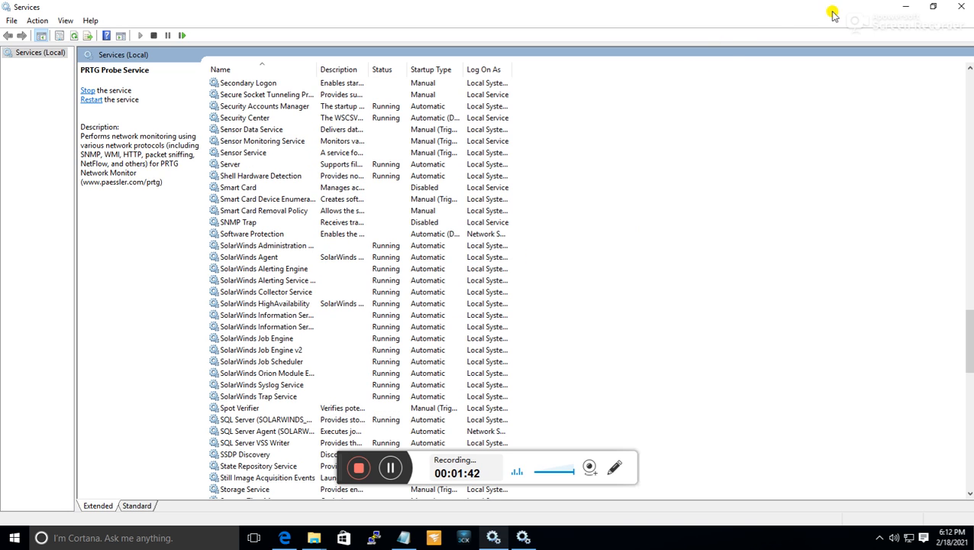
{"action": "left_click", "coordinate": [906, 9]}
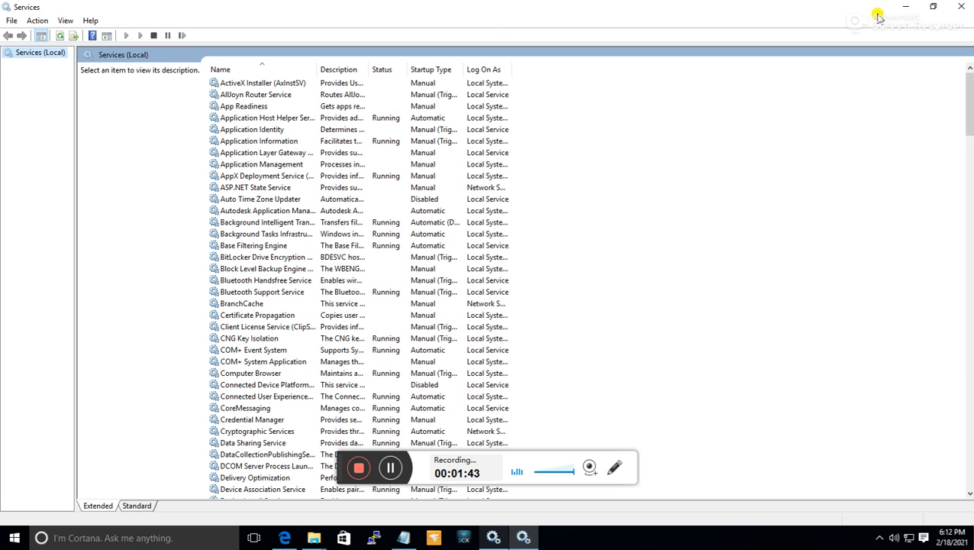
{"action": "left_click", "coordinate": [905, 7]}
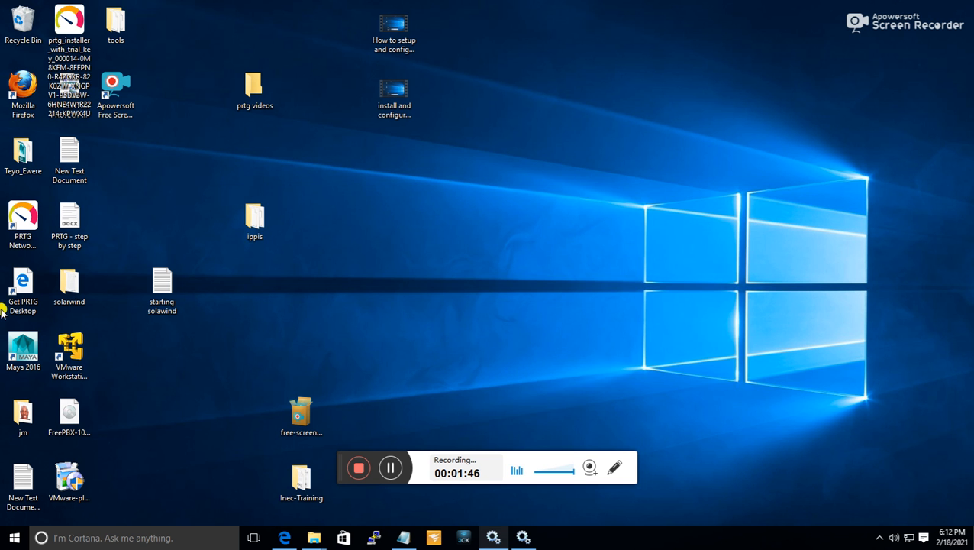
Launch PRTG Network Monitor from the desktop, copy its login page address from Firefox and minimize the browser.
{"action": "left_click", "coordinate": [24, 239]}
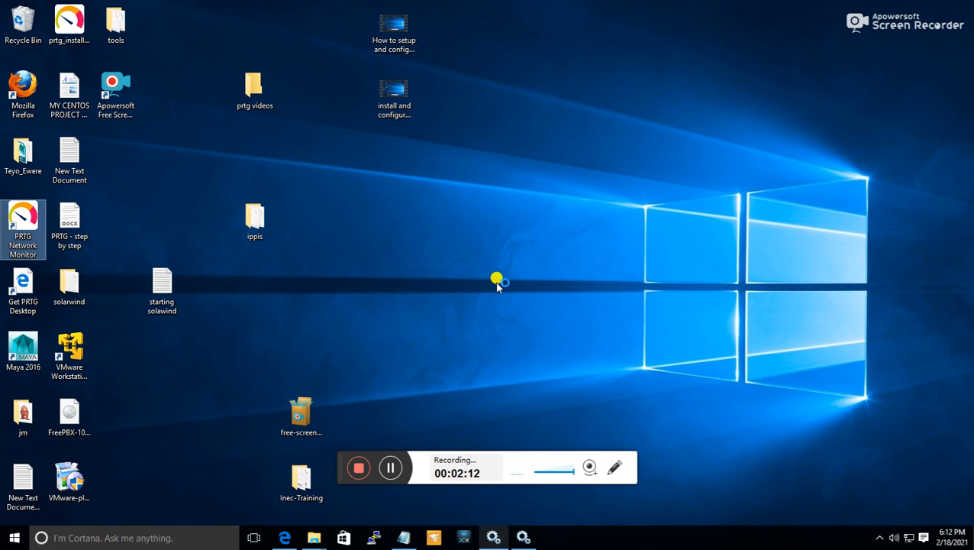
{"action": "left_click", "coordinate": [497, 284]}
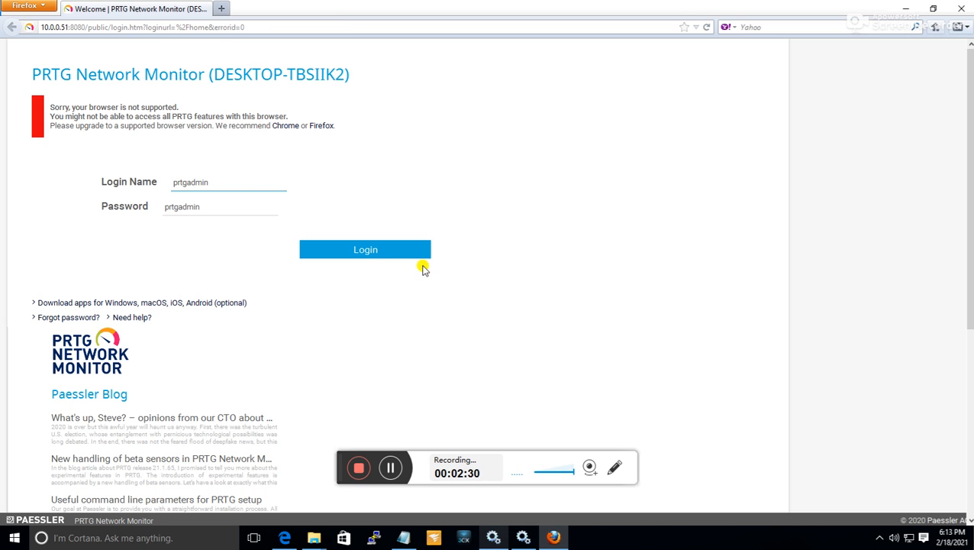
{"action": "left_click", "coordinate": [276, 27]}
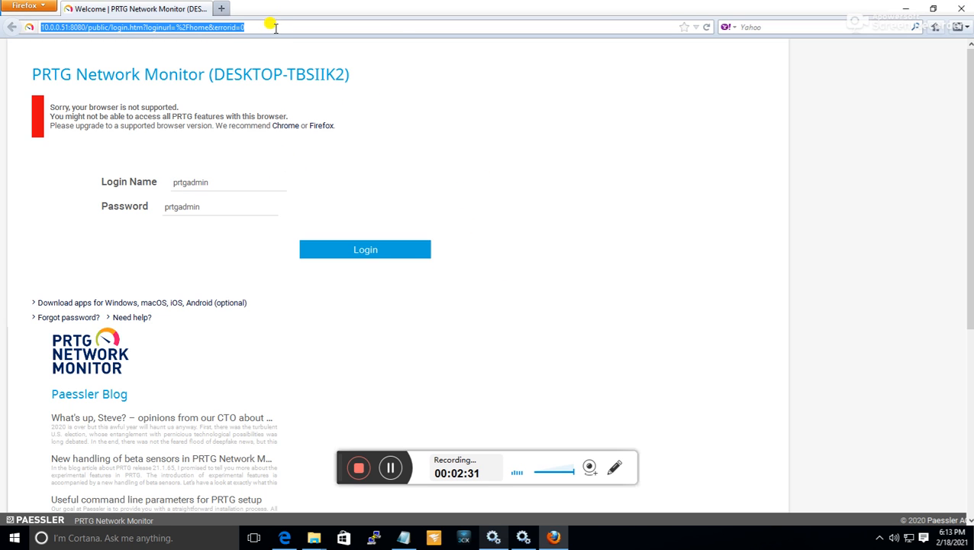
{"action": "right_click", "coordinate": [220, 26]}
{"action": "left_click", "coordinate": [243, 67]}
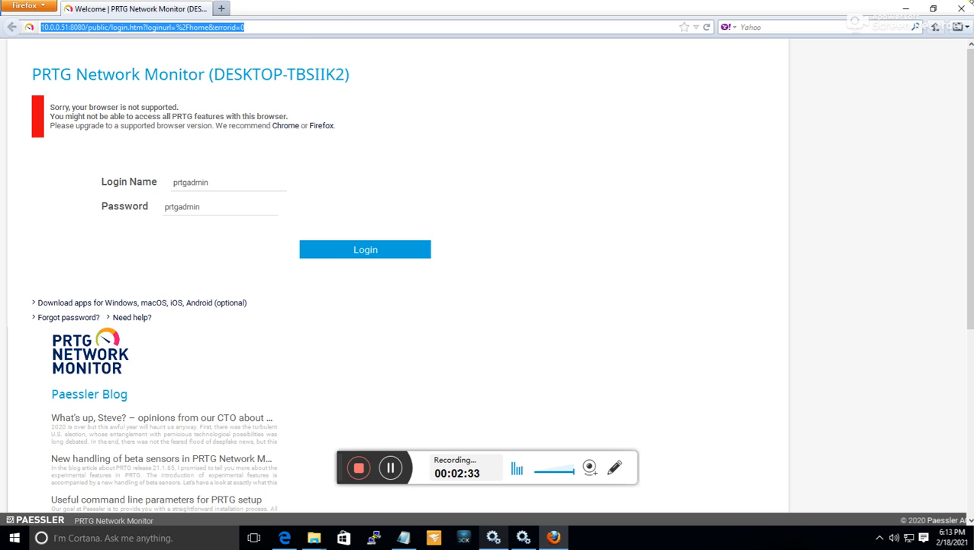
{"action": "left_click", "coordinate": [906, 8]}
Switch to Microsoft Edge, load the copied PRTG login address in a new tab and close the spare blank tab.
{"action": "left_click", "coordinate": [286, 536]}
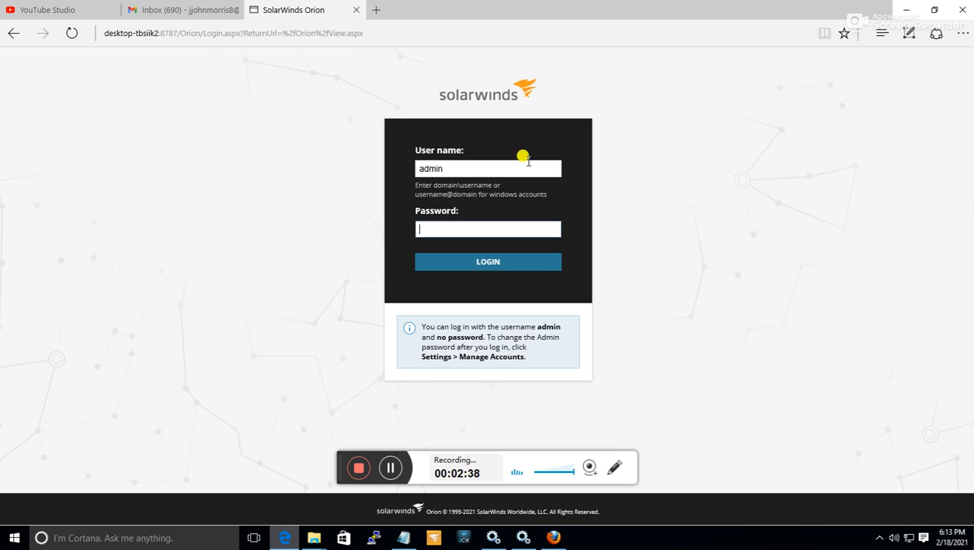
{"action": "left_click", "coordinate": [375, 10]}
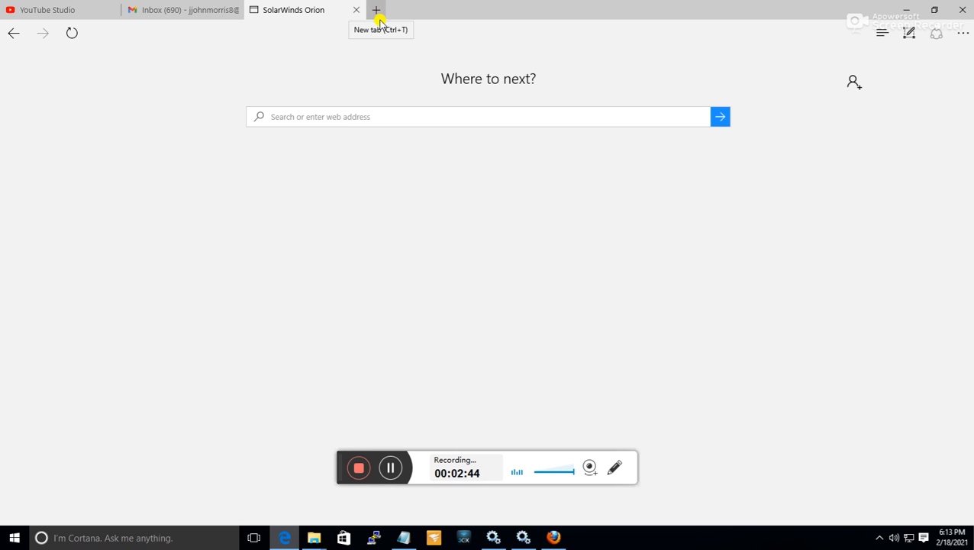
{"action": "left_click", "coordinate": [379, 15]}
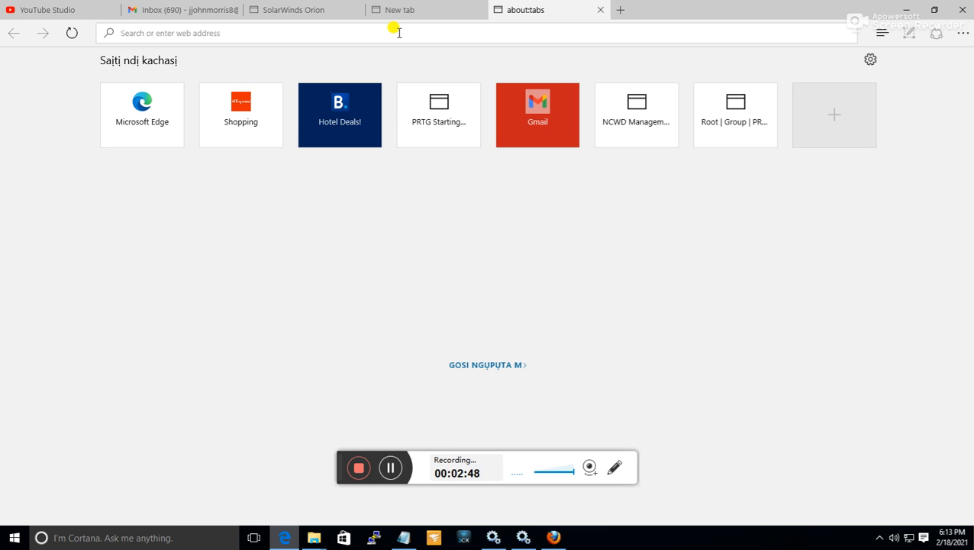
{"action": "right_click", "coordinate": [398, 33]}
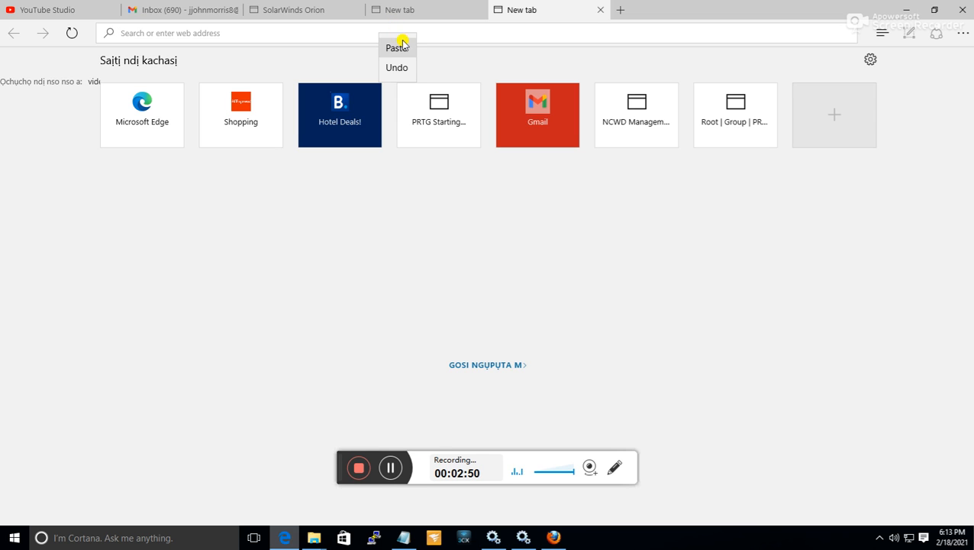
{"action": "left_click", "coordinate": [403, 46]}
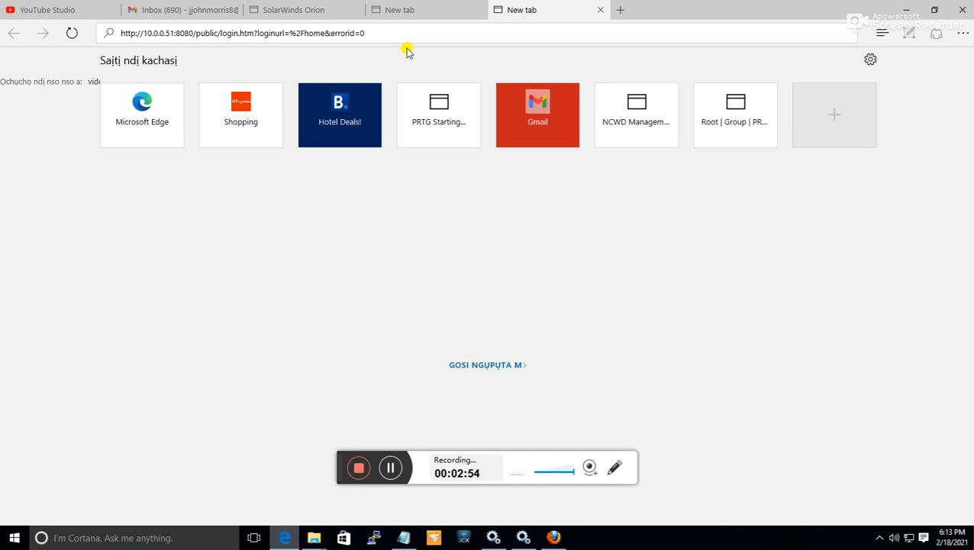
{"action": "key", "text": "Return"}
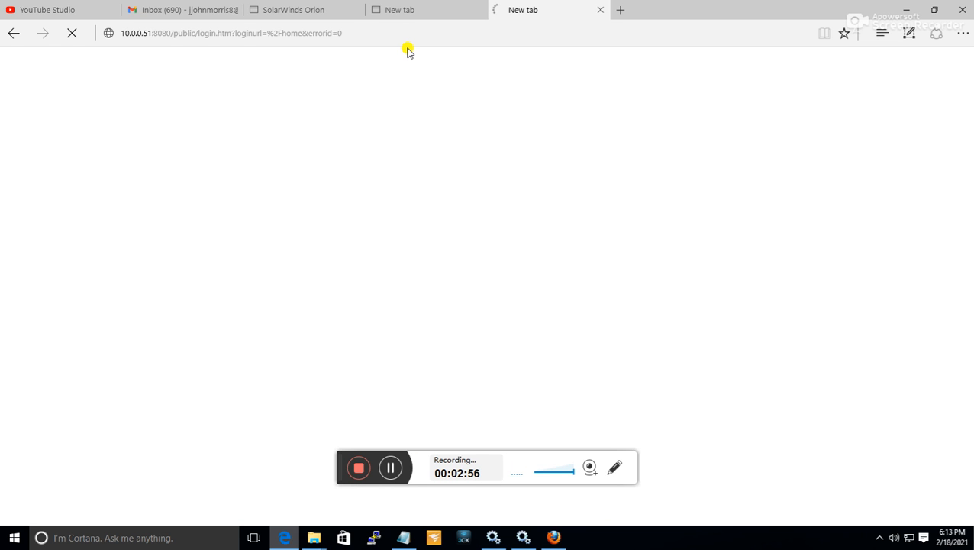
{"action": "left_click", "coordinate": [433, 13]}
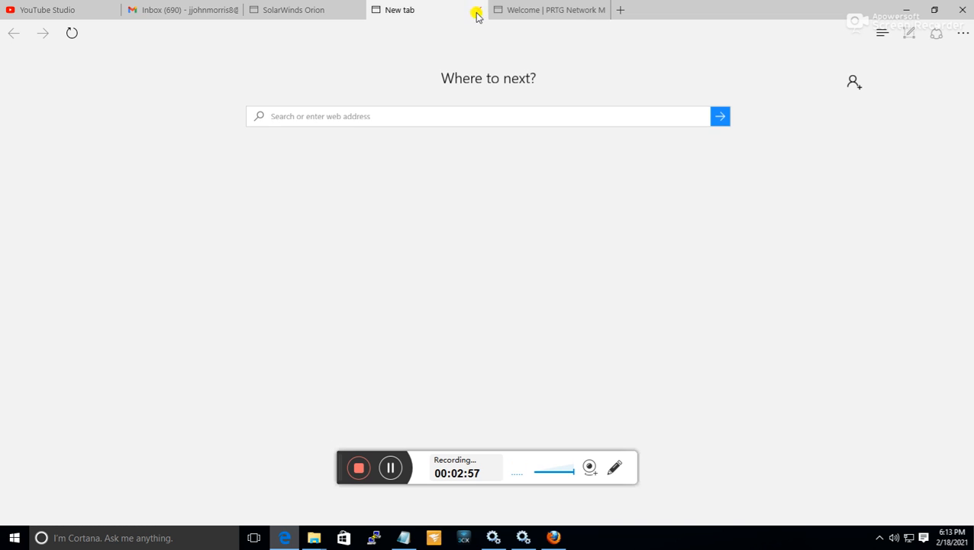
{"action": "left_click", "coordinate": [479, 11]}
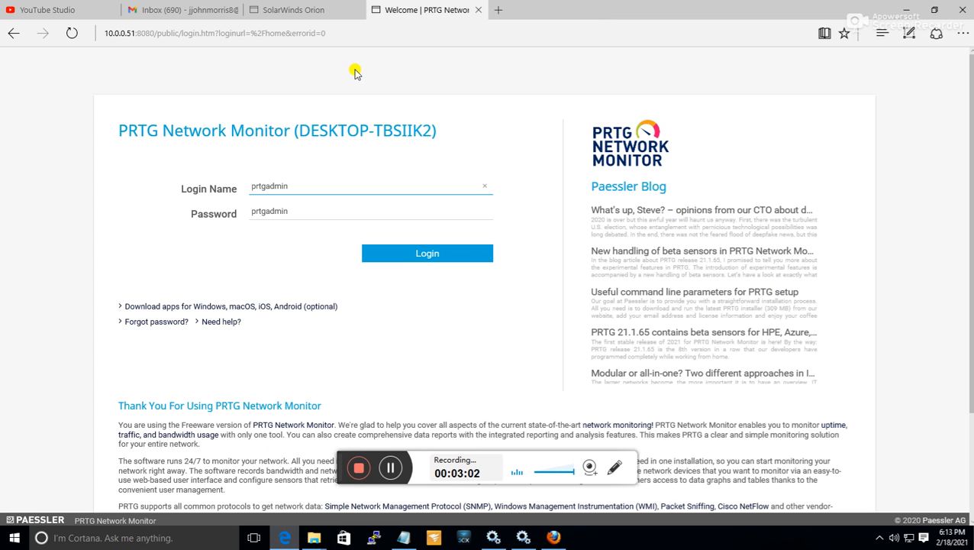
View the SolarWinds Orion login page, then return to the PRTG page and log in with the prefilled credentials.
{"action": "left_click", "coordinate": [297, 13]}
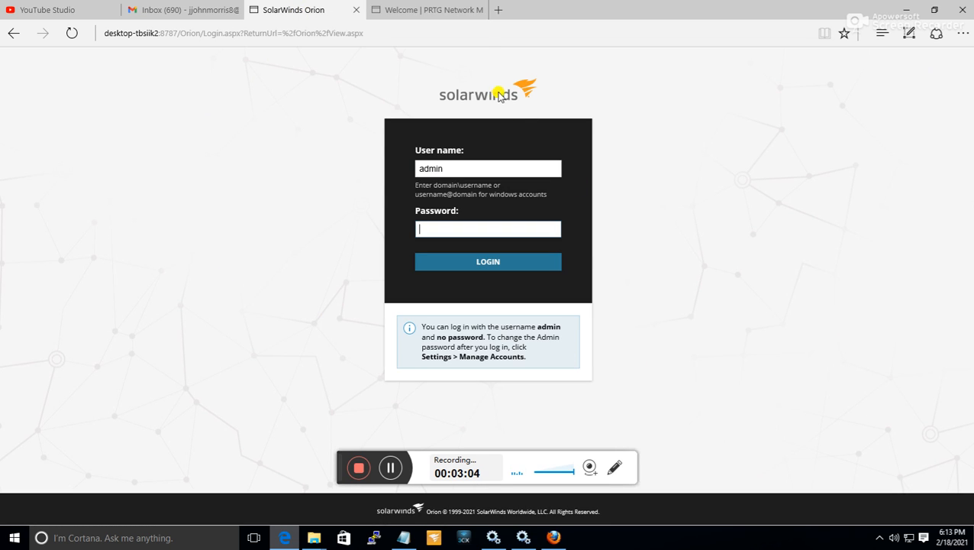
{"action": "mouse_move", "coordinate": [425, 9]}
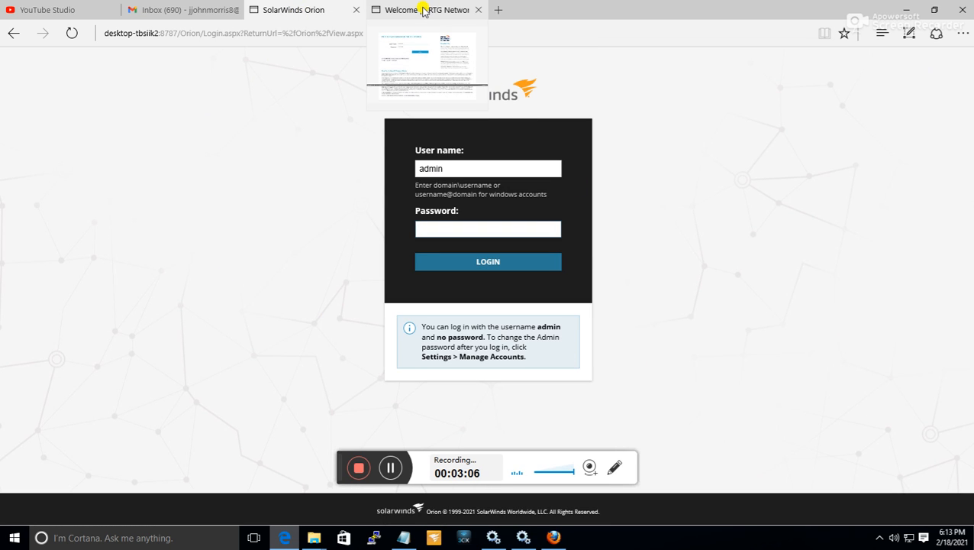
{"action": "left_click", "coordinate": [424, 11]}
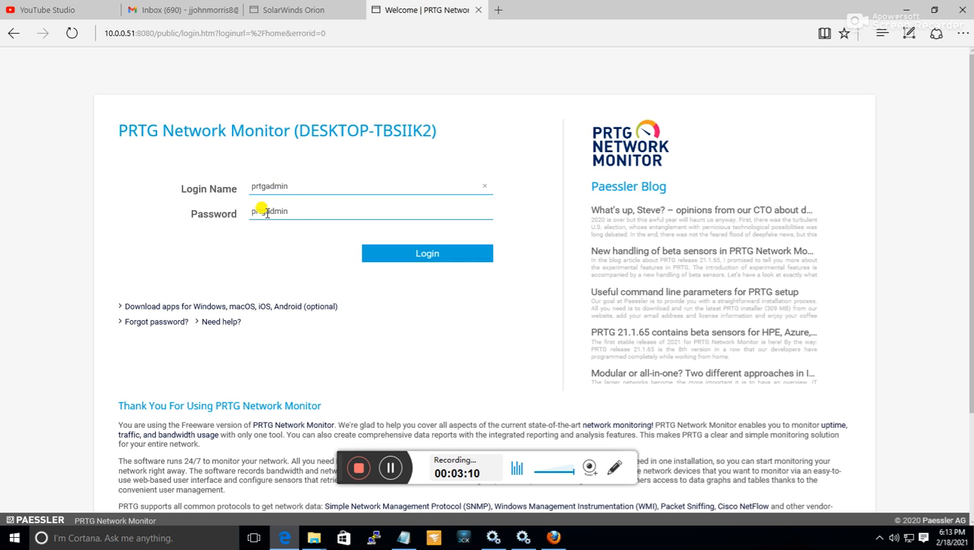
{"action": "left_click", "coordinate": [454, 257]}
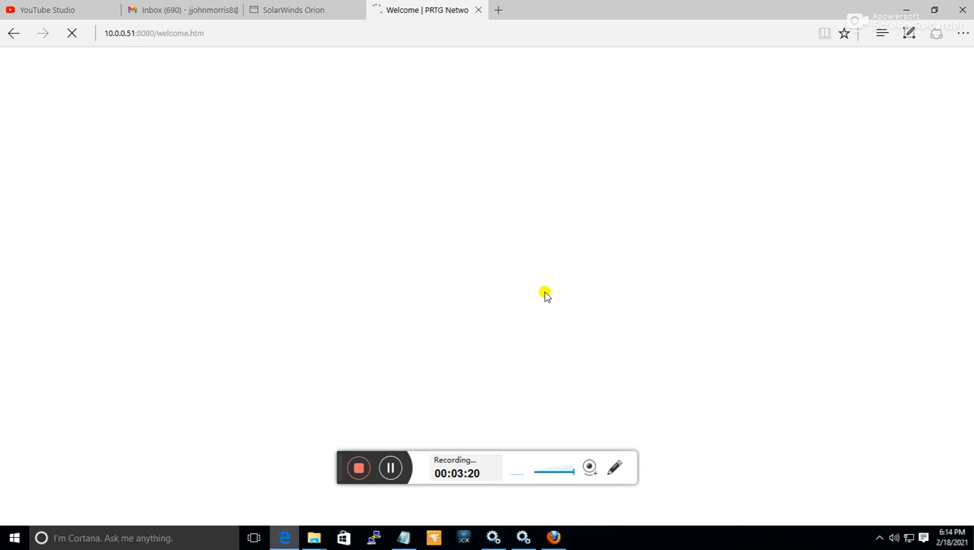
Review the sensor, alarm, license and activity summaries on the PRTG welcome page.
{"action": "scroll", "coordinate": [381, 315], "scroll_direction": "down", "scroll_amount": 5}
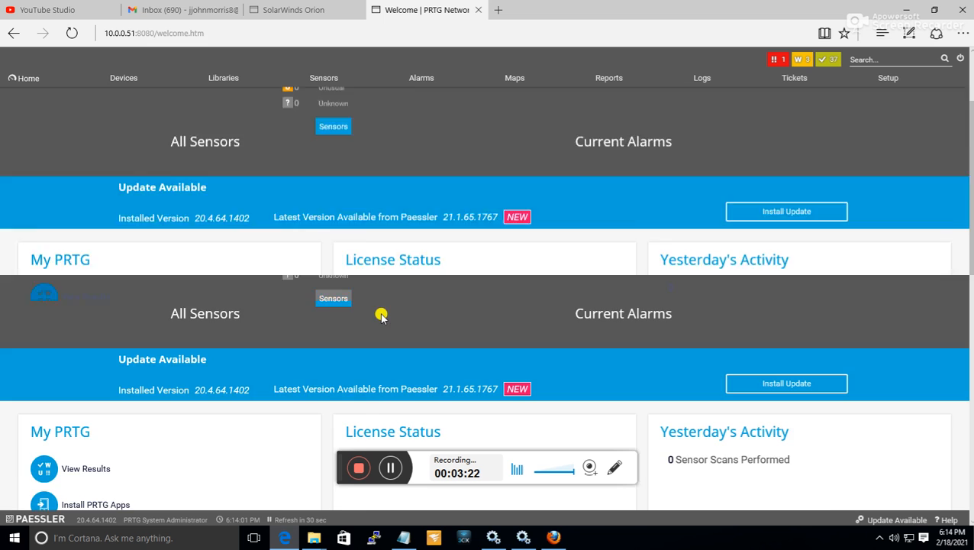
{"action": "scroll", "coordinate": [382, 313], "scroll_direction": "up", "scroll_amount": 5}
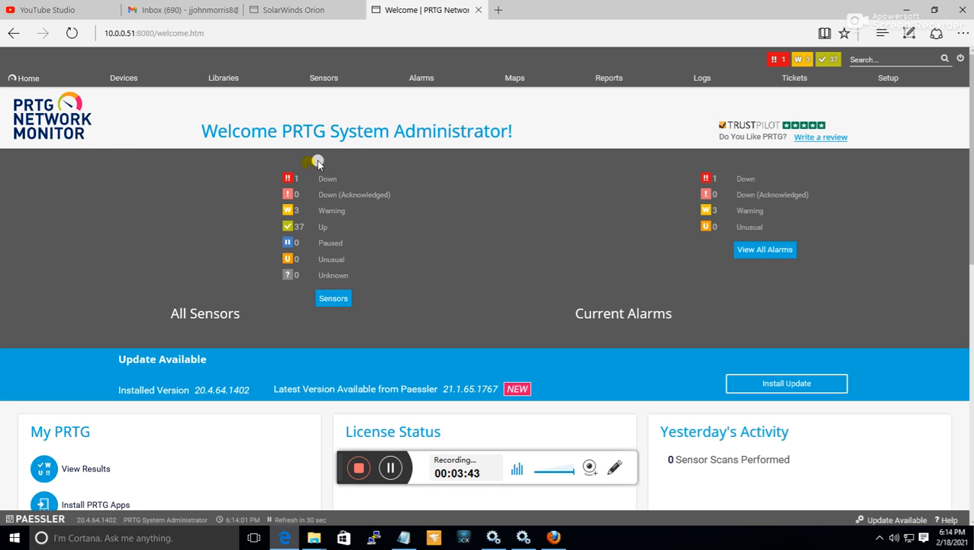
{"action": "scroll", "coordinate": [447, 272], "scroll_direction": "down", "scroll_amount": 2}
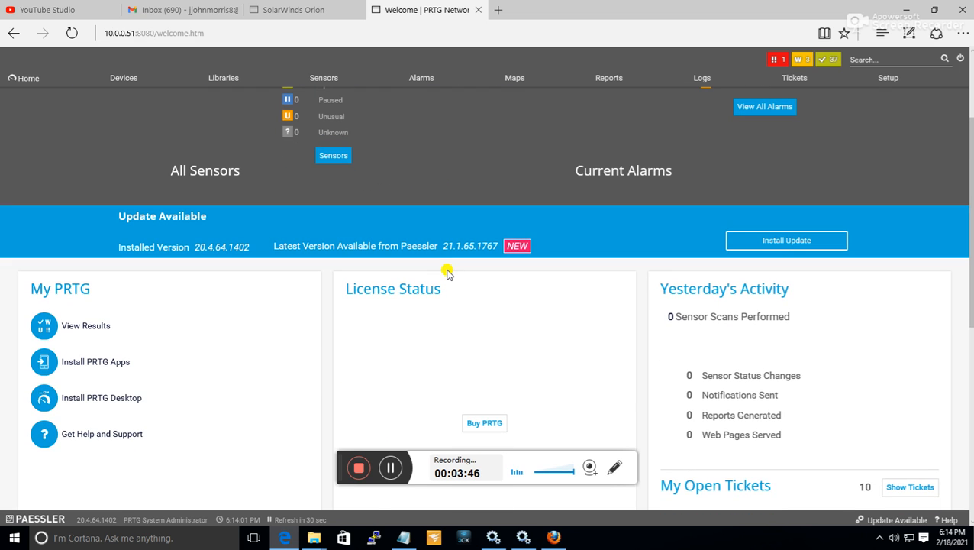
{"action": "scroll", "coordinate": [447, 273], "scroll_direction": "up", "scroll_amount": 2}
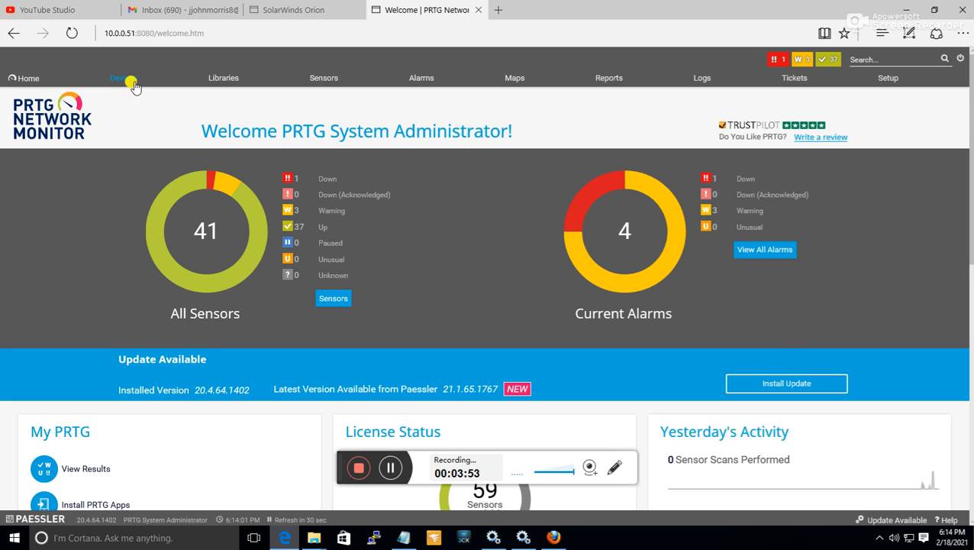
Open the Devices overview of the Root group and examine its tree from Local Probe down to Linux / macOS / Unix.
{"action": "left_click", "coordinate": [131, 82]}
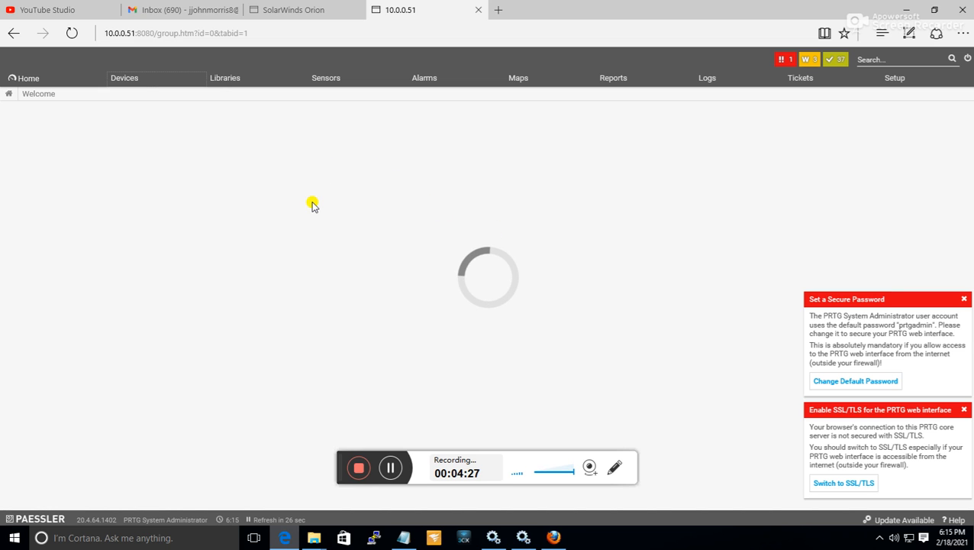
{"action": "mouse_move", "coordinate": [141, 80]}
{"action": "left_click", "coordinate": [123, 102]}
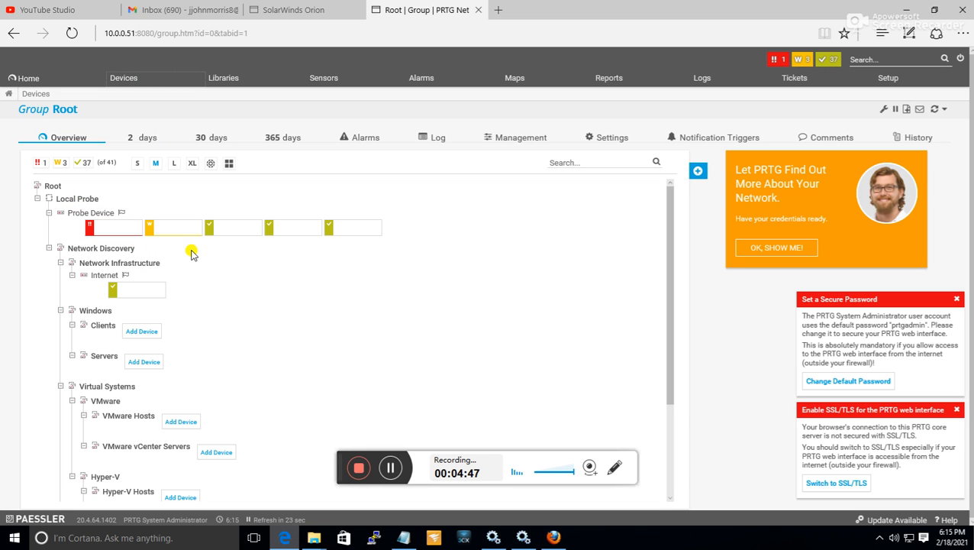
{"action": "scroll", "coordinate": [218, 254], "scroll_direction": "down", "scroll_amount": 3}
{"action": "scroll", "coordinate": [244, 252], "scroll_direction": "up", "scroll_amount": 4}
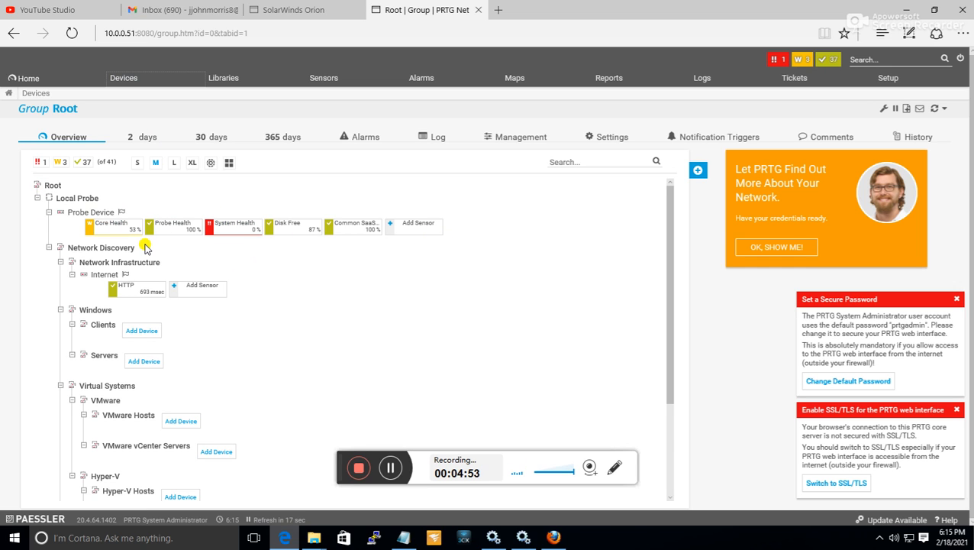
{"action": "scroll", "coordinate": [142, 246], "scroll_direction": "down", "scroll_amount": 1}
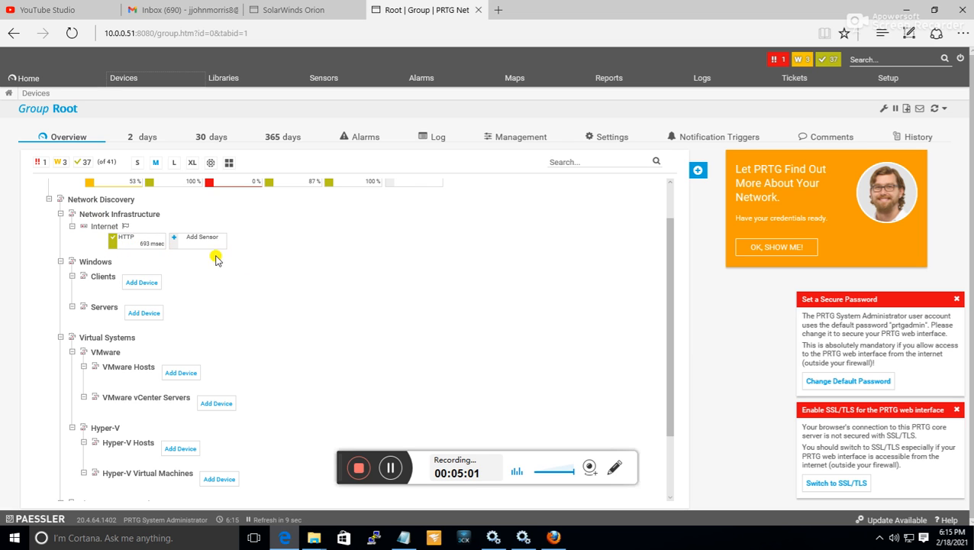
{"action": "scroll", "coordinate": [308, 262], "scroll_direction": "down", "scroll_amount": 1}
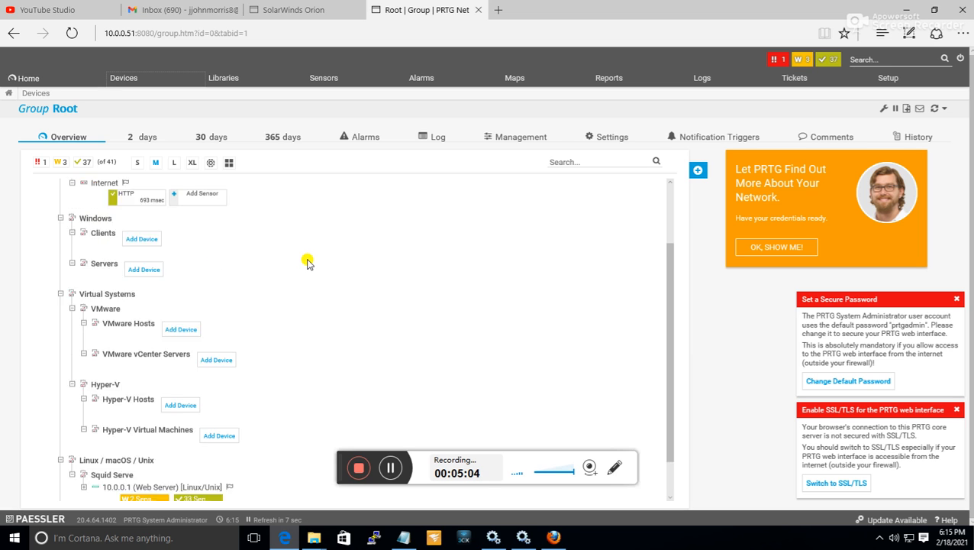
Delete the Squid Serve group from Linux / macOS / Unix in the device tree.
{"action": "scroll", "coordinate": [308, 263], "scroll_direction": "down", "scroll_amount": 1}
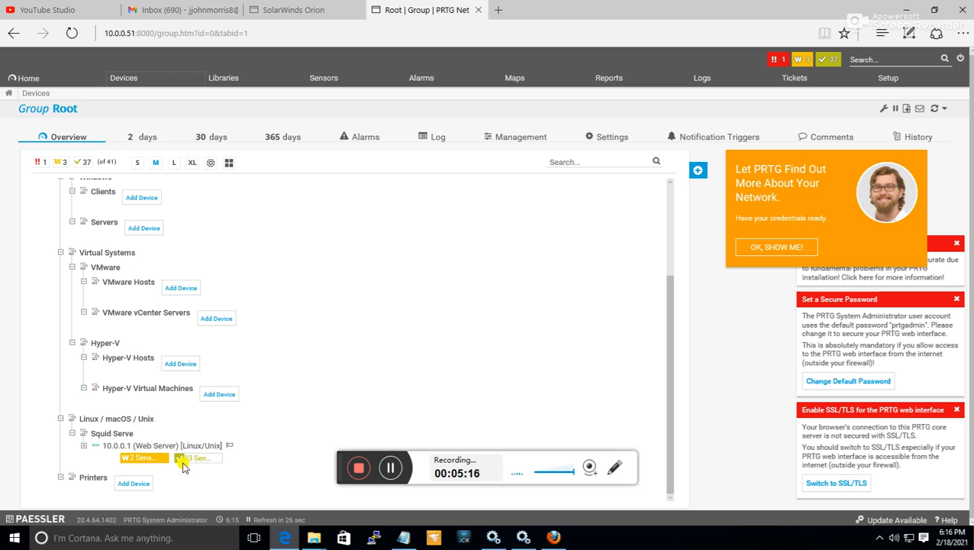
{"action": "right_click", "coordinate": [109, 447]}
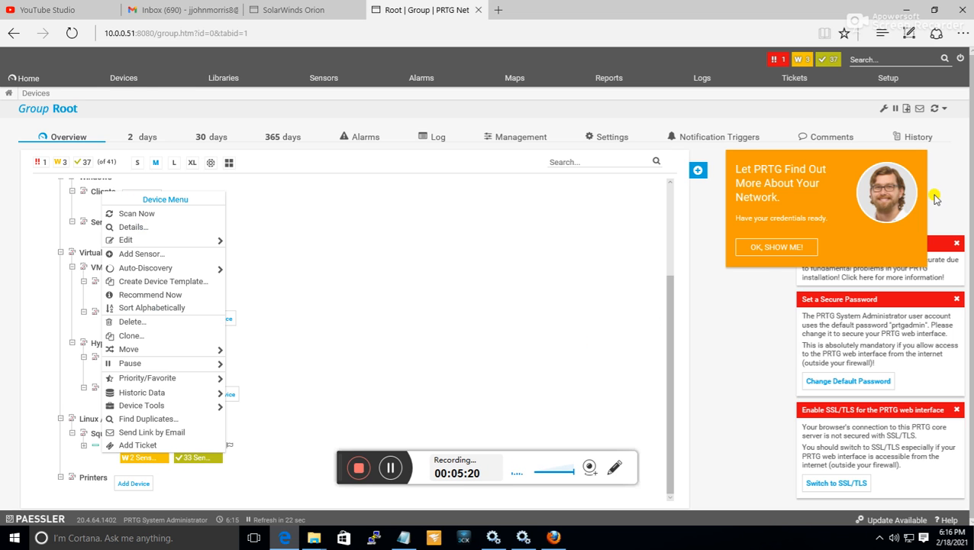
{"action": "left_click", "coordinate": [306, 436]}
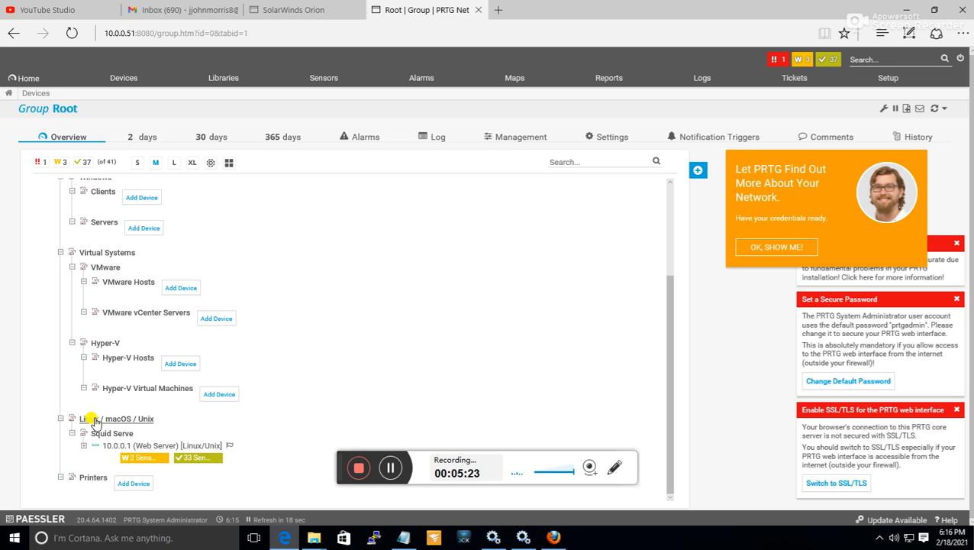
{"action": "right_click", "coordinate": [105, 433]}
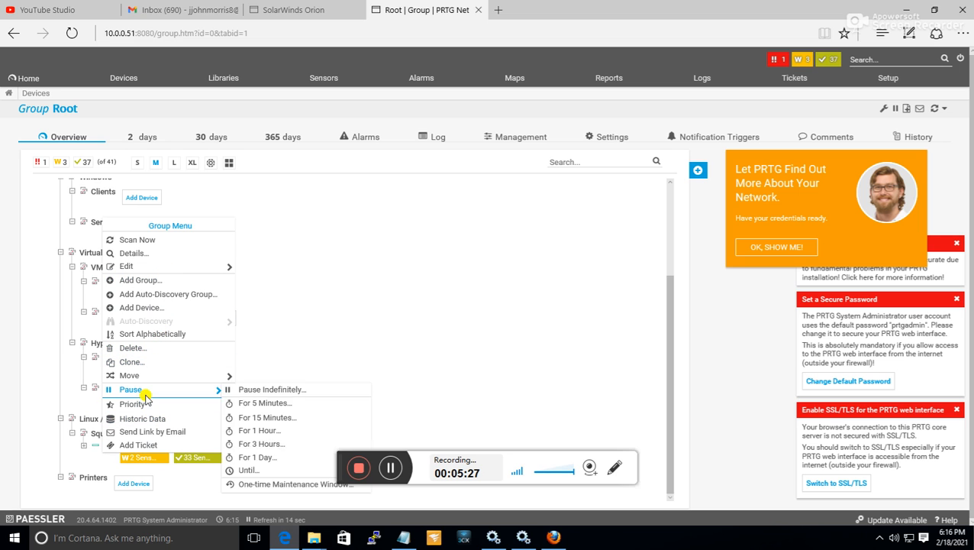
{"action": "left_click", "coordinate": [195, 348]}
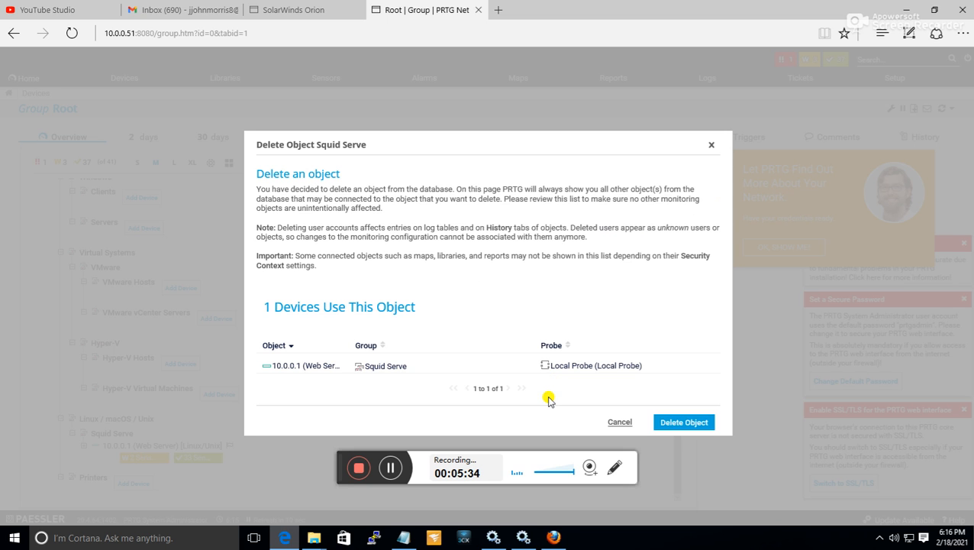
{"action": "left_click", "coordinate": [684, 422]}
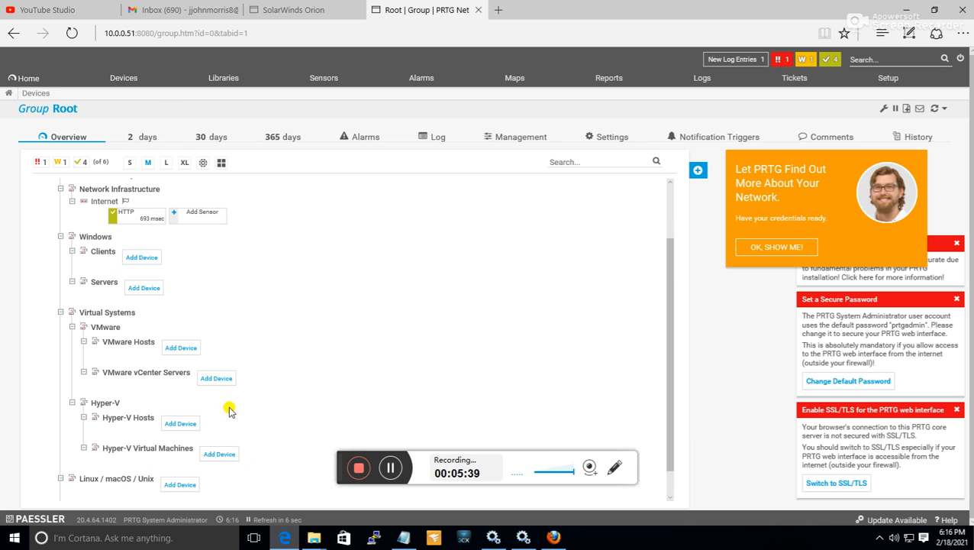
{"action": "scroll", "coordinate": [222, 348], "scroll_direction": "down", "scroll_amount": 1}
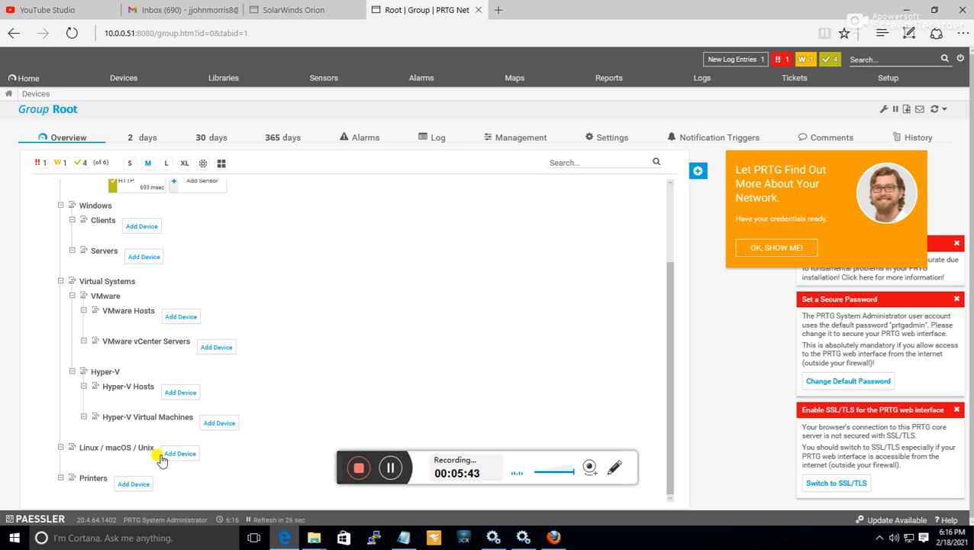
Switch to PuTTY, open an SSH session to 10.0.0.1 and log in as root with the account password.
{"action": "left_click", "coordinate": [376, 538]}
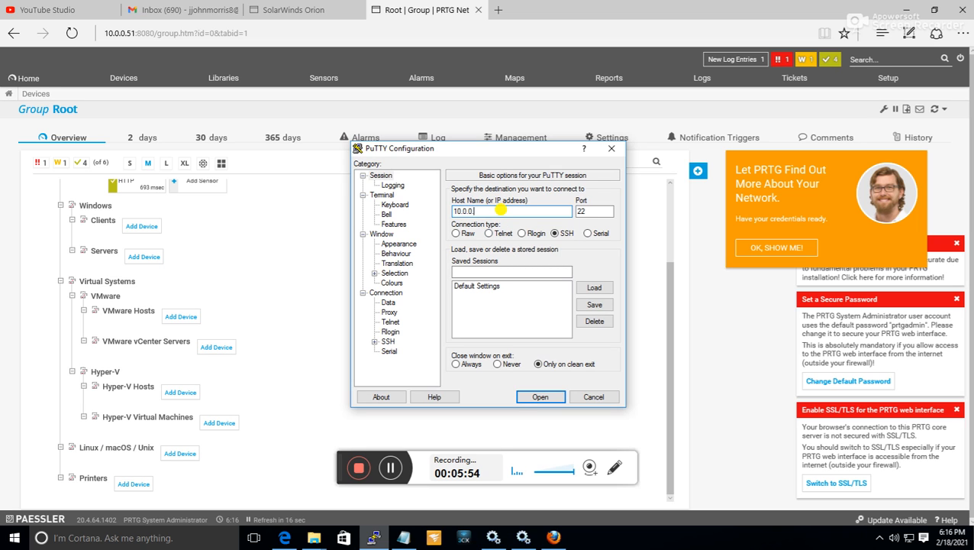
{"action": "type", "text": "10.0.0.1"}
{"action": "left_click", "coordinate": [540, 396]}
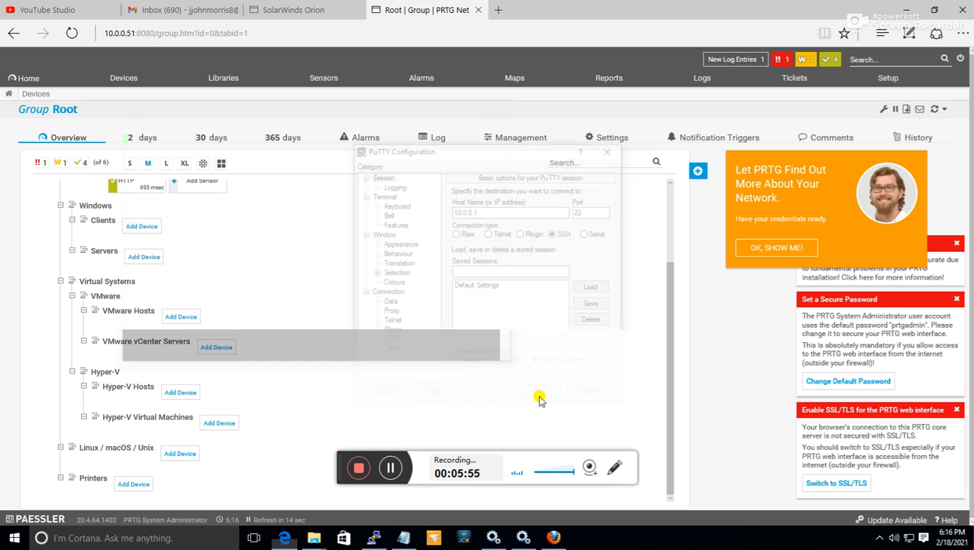
{"action": "left_click", "coordinate": [391, 255]}
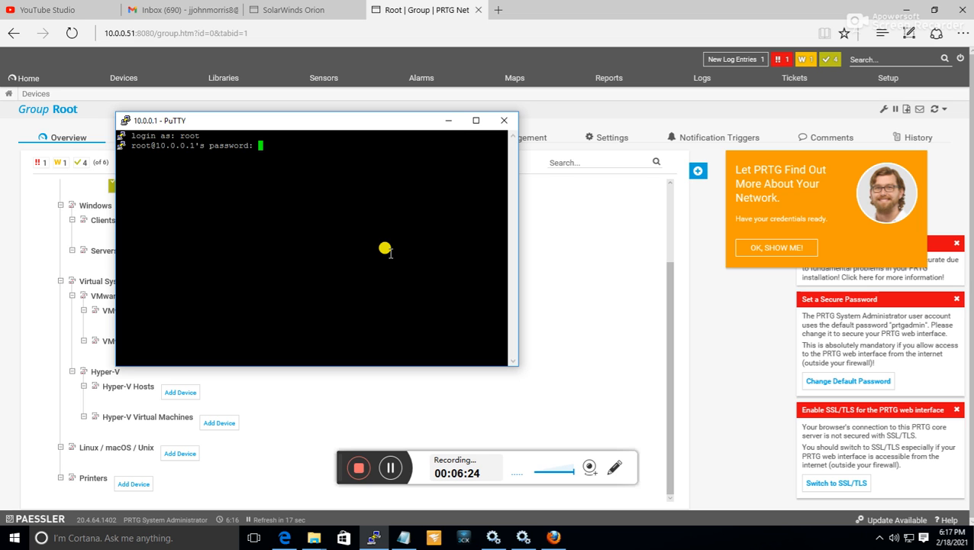
{"action": "key", "text": "Return"}
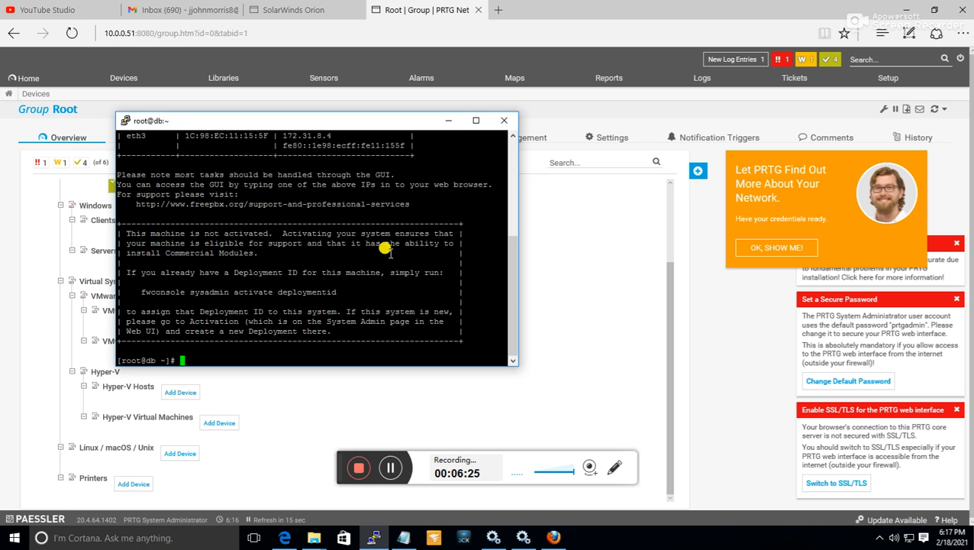
Open /etc/hostname in vi to read the server's host name, then minimize the terminal.
{"action": "type", "text": "vi"}
{"action": "type", "text": "/etc/hostname"}
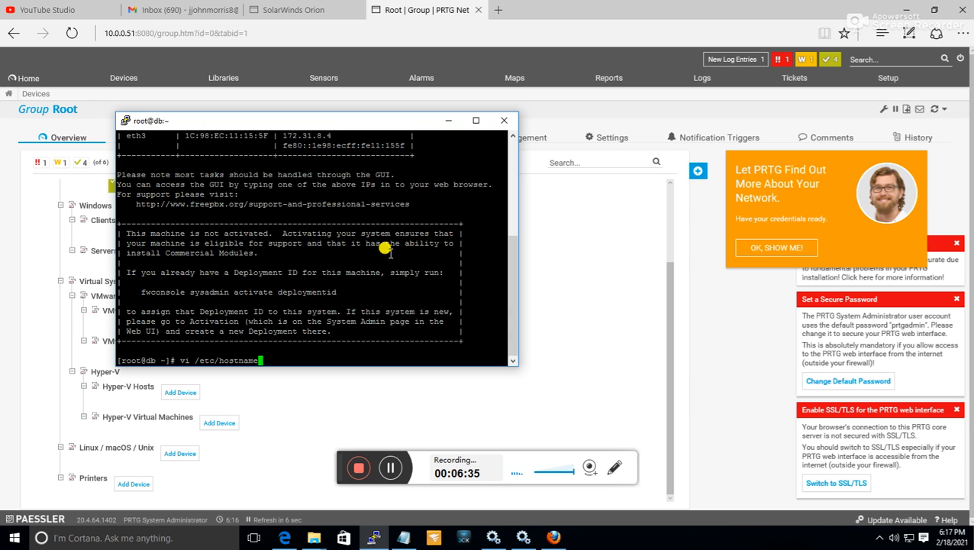
{"action": "key", "text": "Return"}
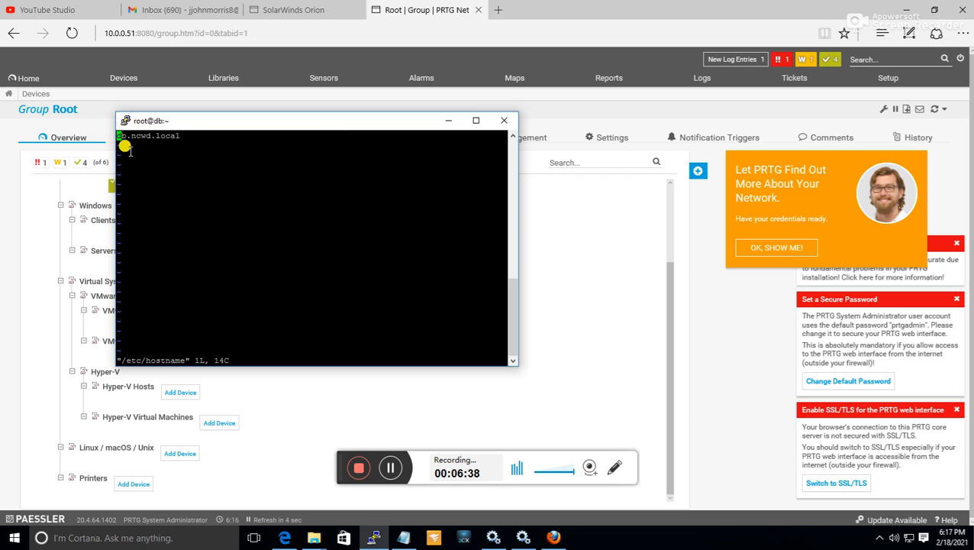
{"action": "triple_click", "coordinate": [177, 135]}
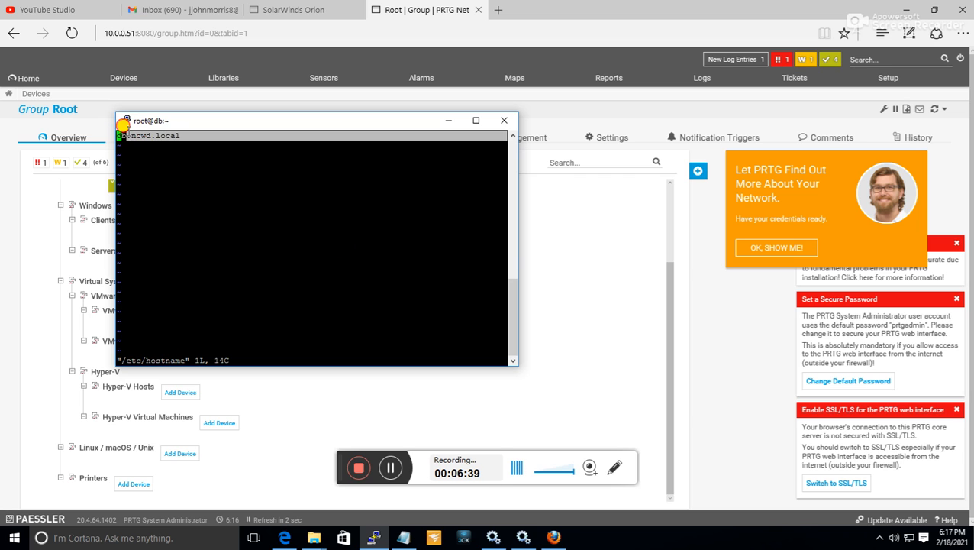
{"action": "left_click_drag", "start_coordinate": [172, 135], "coordinate": [109, 128]}
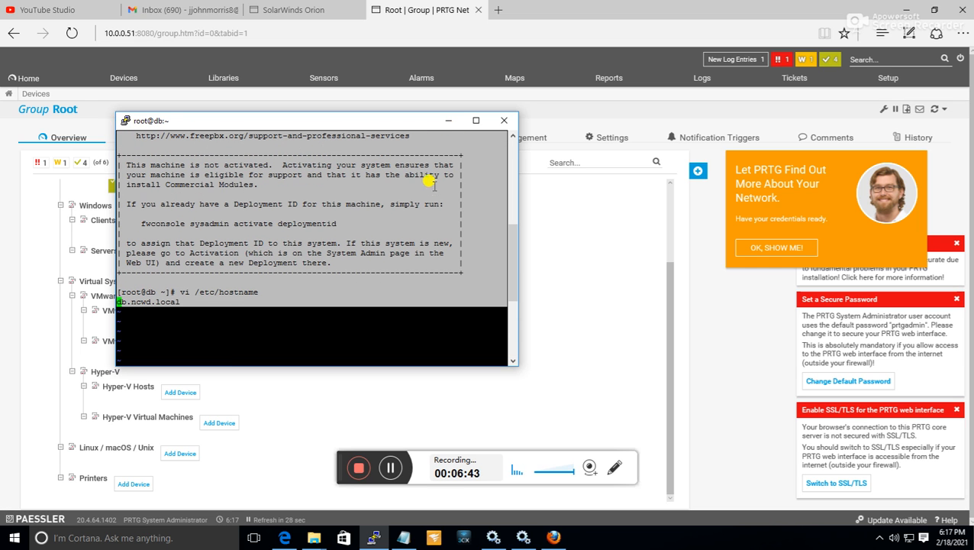
{"action": "left_click", "coordinate": [449, 121]}
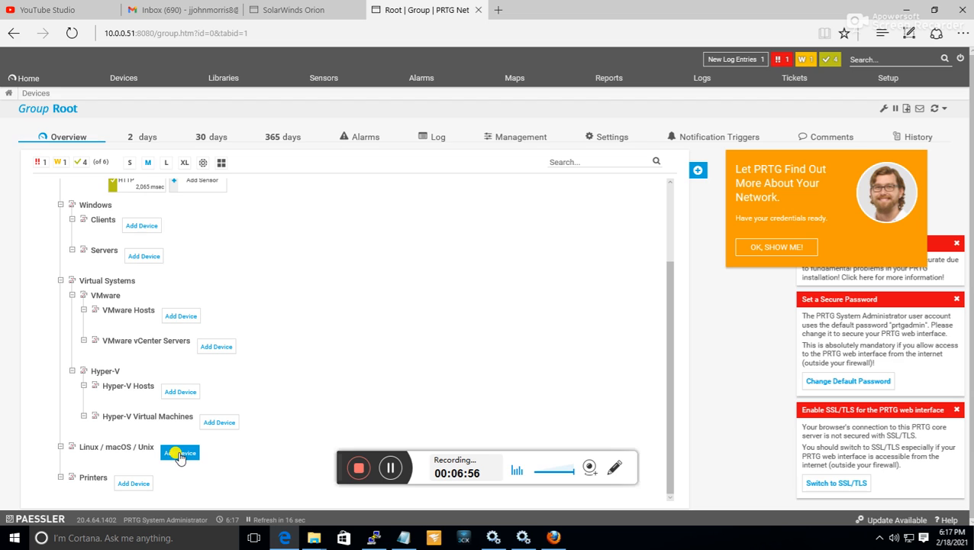
Start adding a device to the Linux / macOS / Unix group and name it db.ncwd.local.
{"action": "left_click", "coordinate": [177, 457]}
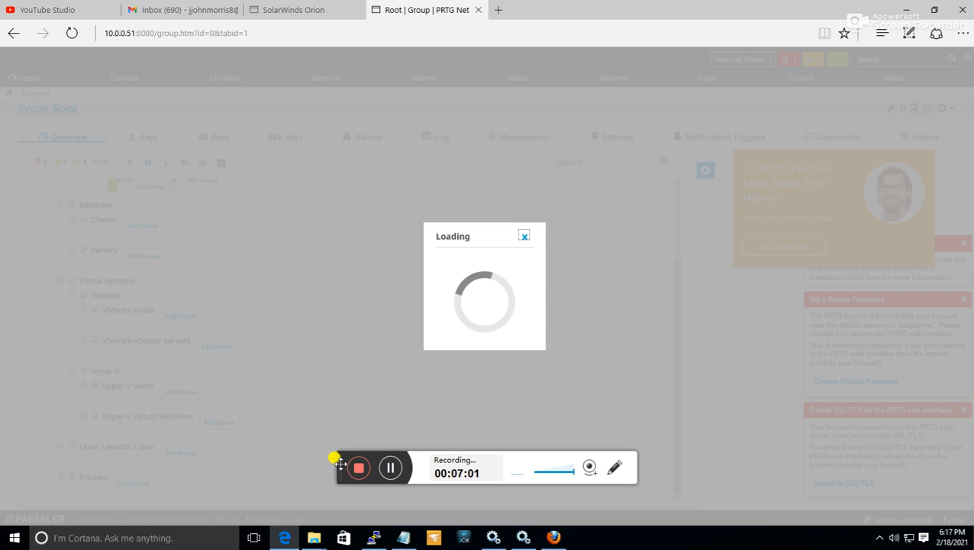
{"action": "left_click_drag", "start_coordinate": [340, 461], "coordinate": [676, 332]}
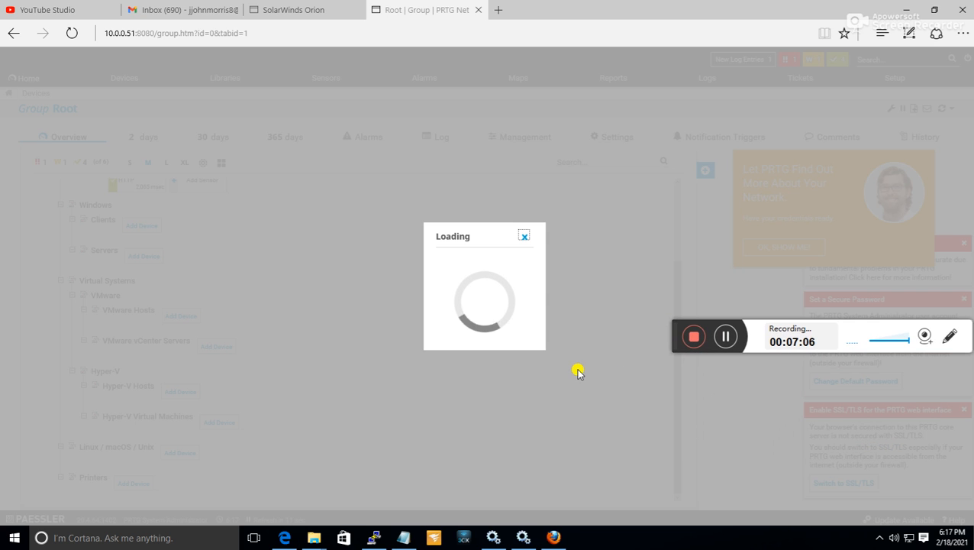
{"action": "left_click_drag", "start_coordinate": [670, 333], "coordinate": [673, 480]}
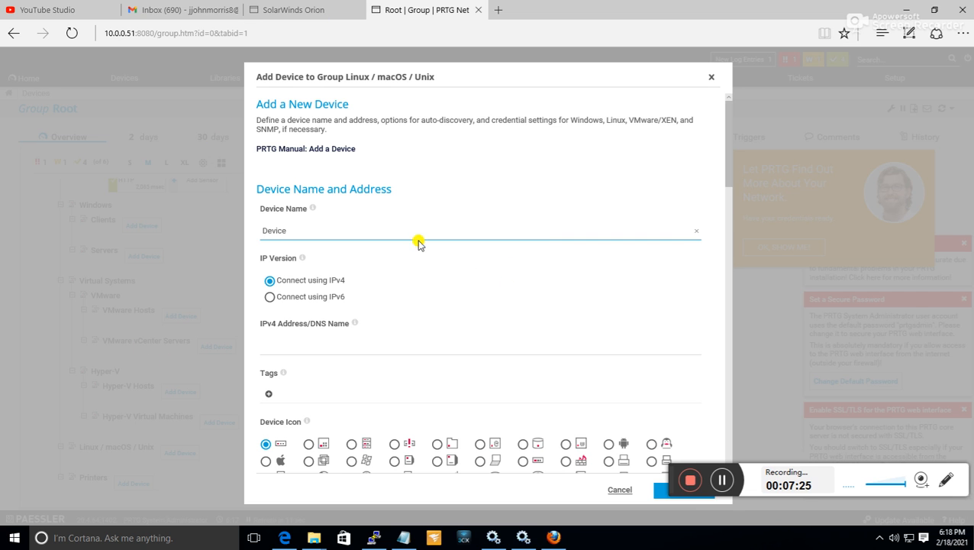
{"action": "left_click", "coordinate": [302, 235]}
{"action": "left_click_drag", "start_coordinate": [294, 229], "coordinate": [221, 233]}
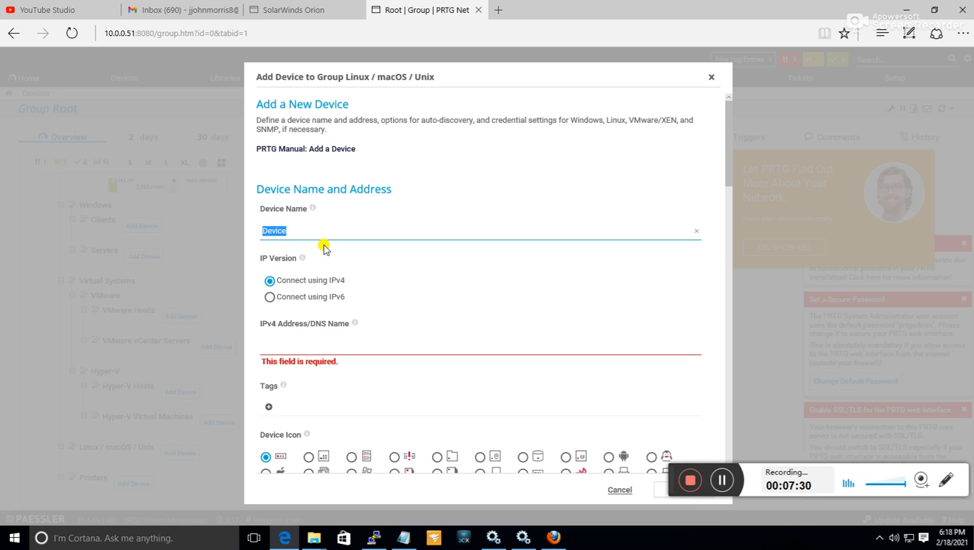
{"action": "type", "text": "db."}
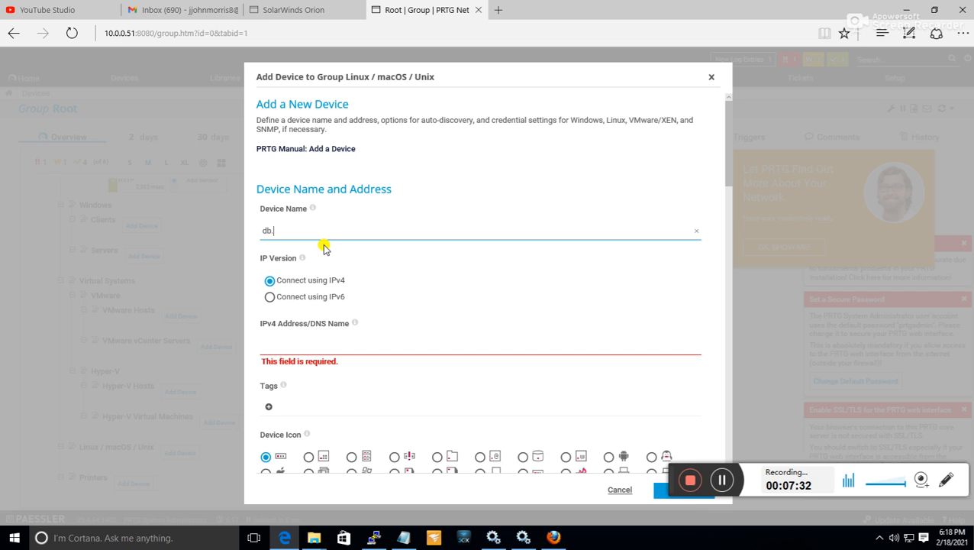
{"action": "type", "text": "ncwd.local"}
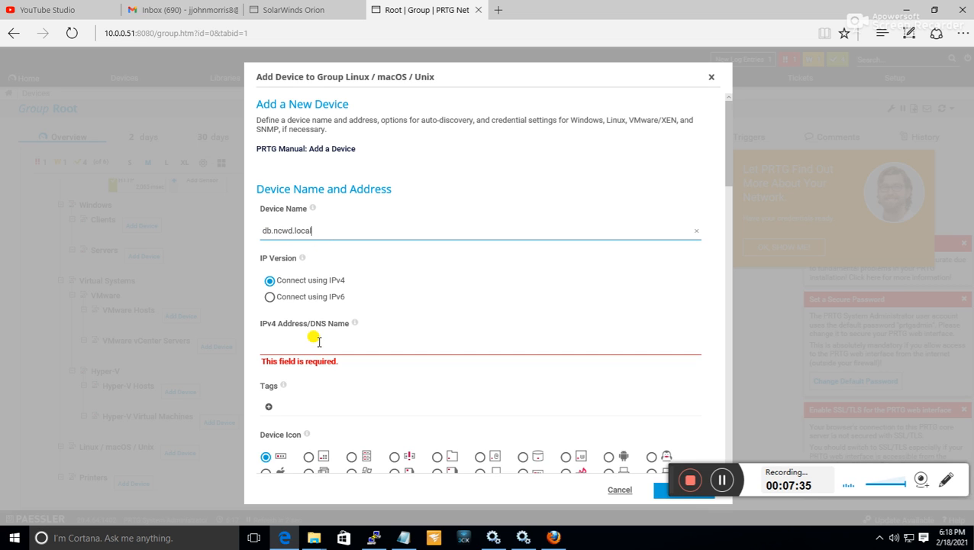
Set the new device's IPv4 address to 10.0.0.1.
{"action": "left_click", "coordinate": [320, 341]}
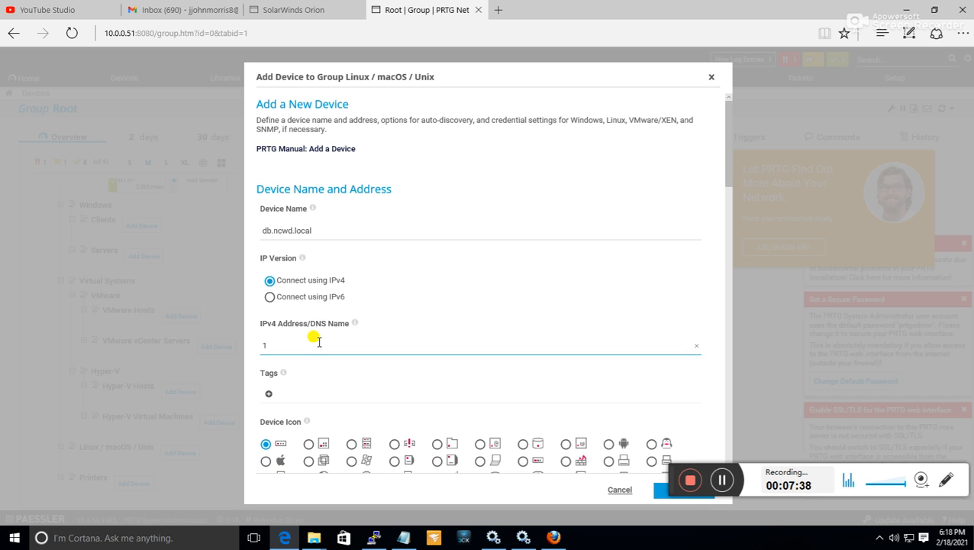
{"action": "type", "text": "10.0.0.1"}
Turn off inheritance of the SNMP device credentials from the Linux / macOS / Unix group for the new device.
{"action": "scroll", "coordinate": [347, 330], "scroll_direction": "down", "scroll_amount": 2}
{"action": "scroll", "coordinate": [343, 336], "scroll_direction": "up", "scroll_amount": 1}
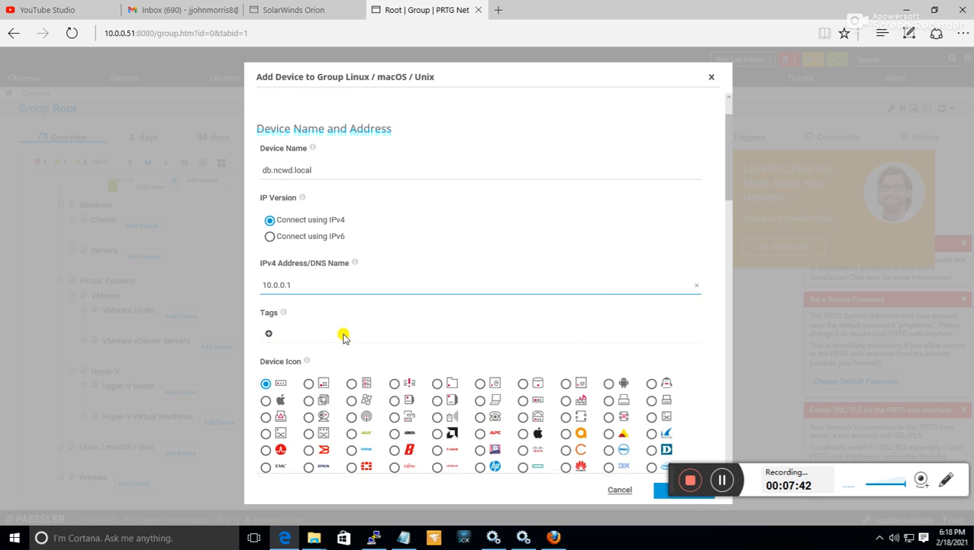
{"action": "scroll", "coordinate": [329, 358], "scroll_direction": "down", "scroll_amount": 2}
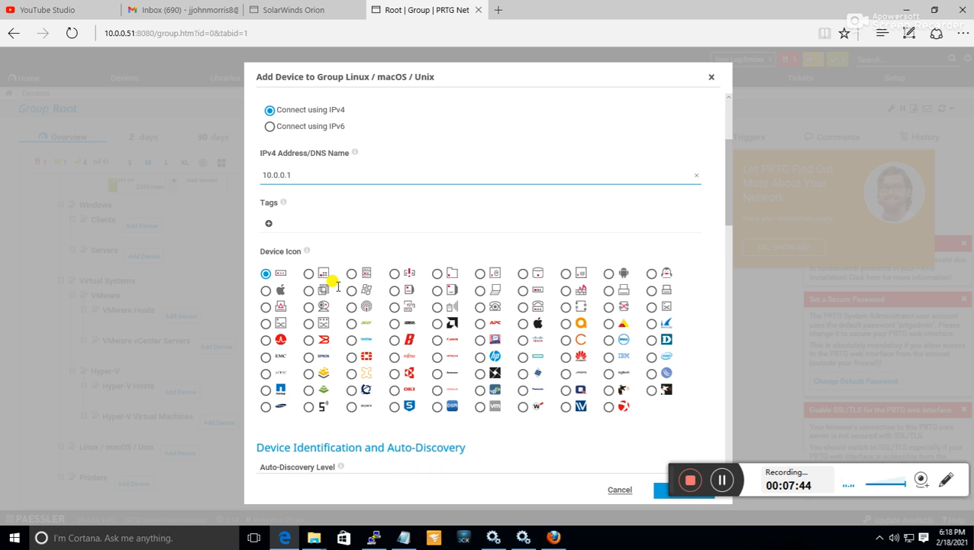
{"action": "scroll", "coordinate": [334, 284], "scroll_direction": "down", "scroll_amount": 6}
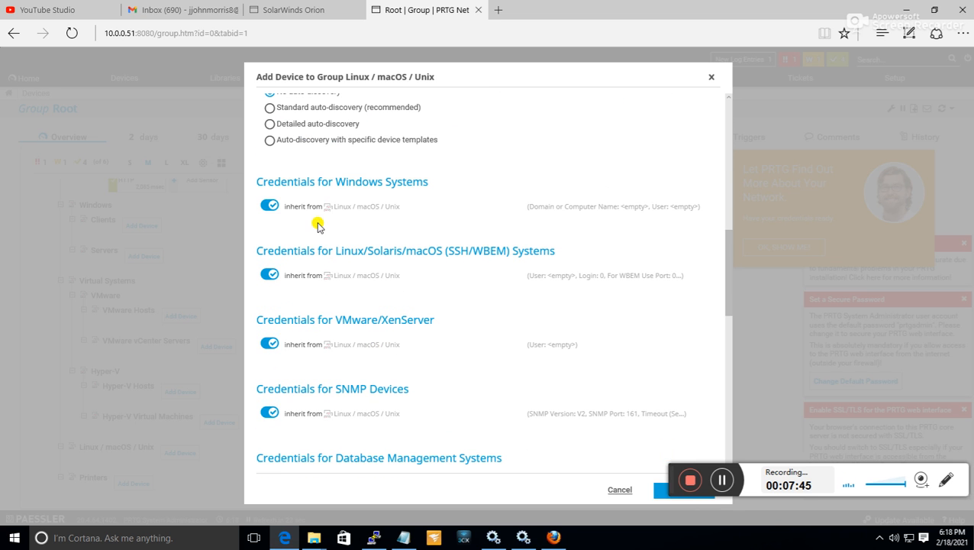
{"action": "scroll", "coordinate": [336, 206], "scroll_direction": "up", "scroll_amount": 2}
{"action": "scroll", "coordinate": [347, 225], "scroll_direction": "down", "scroll_amount": 4}
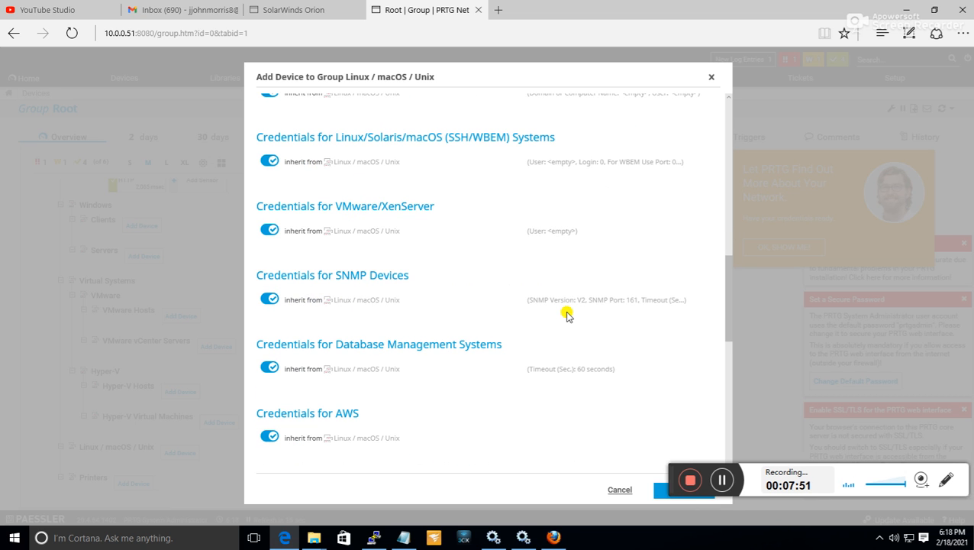
{"action": "left_click", "coordinate": [265, 301]}
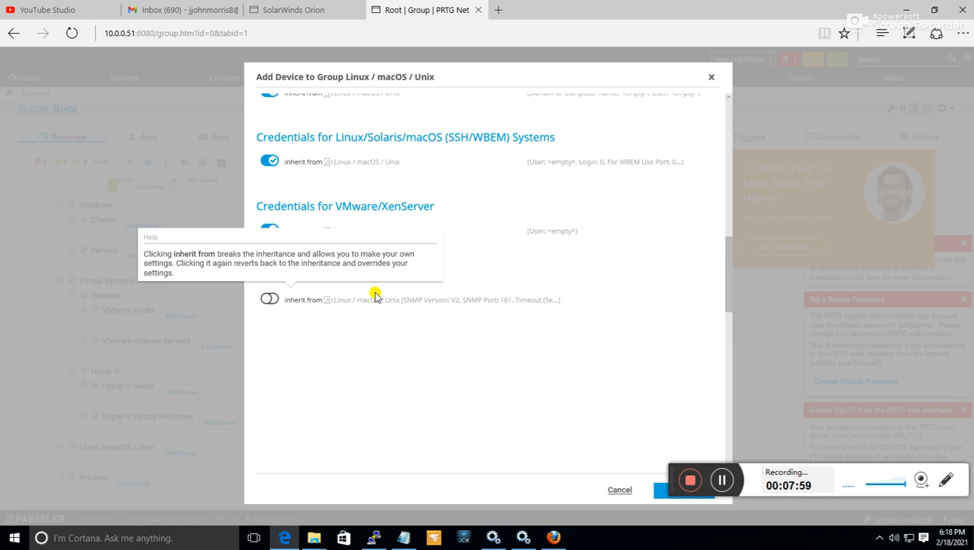
{"action": "left_click", "coordinate": [268, 299]}
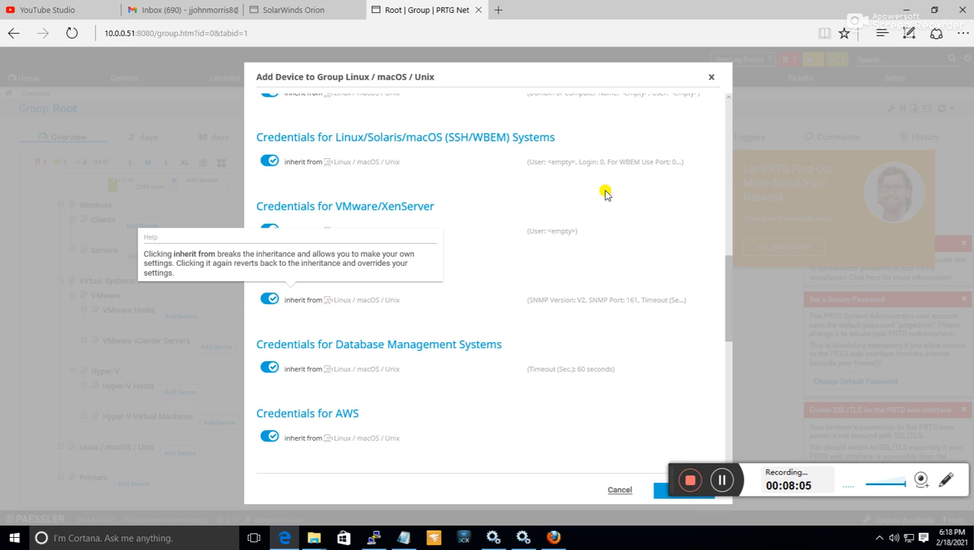
{"action": "left_click", "coordinate": [278, 301]}
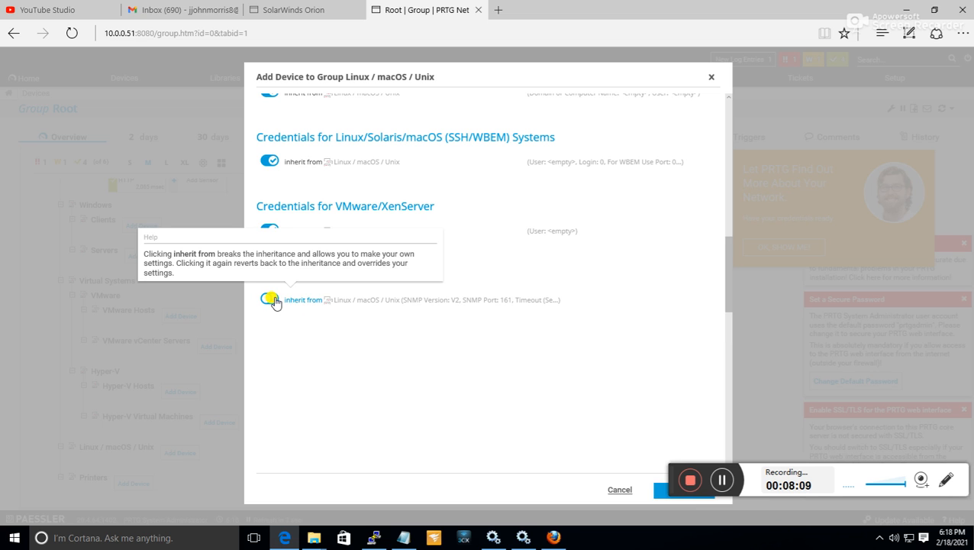
{"action": "scroll", "coordinate": [451, 239], "scroll_direction": "down", "scroll_amount": 2}
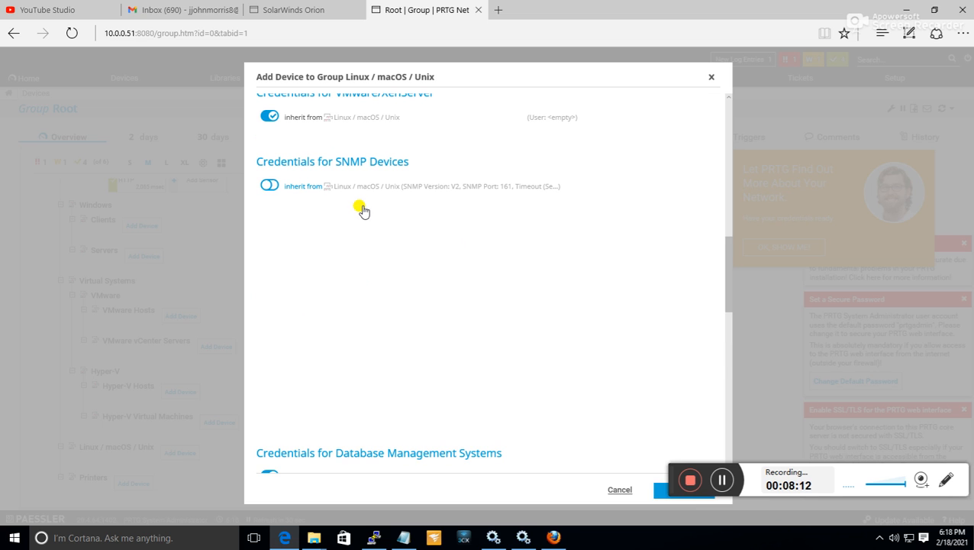
{"action": "left_click", "coordinate": [305, 184]}
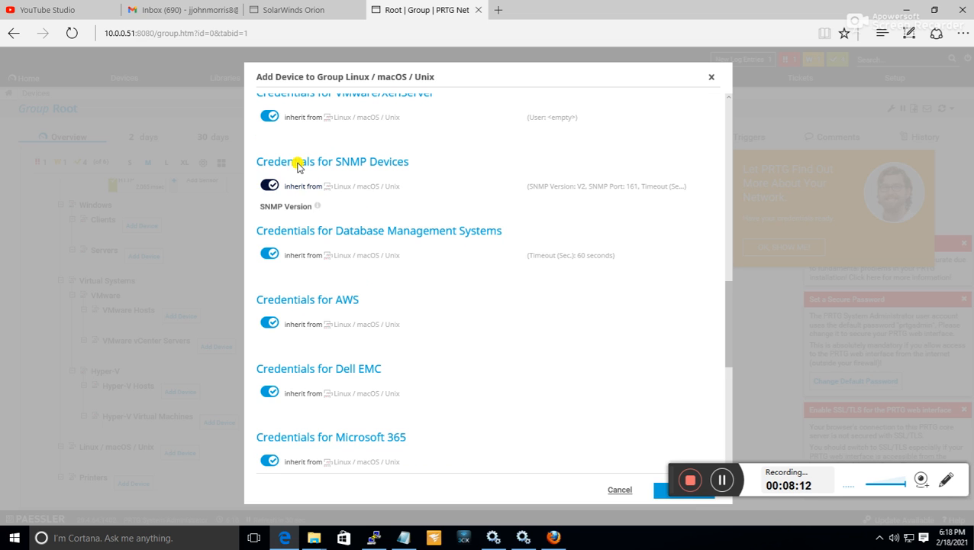
{"action": "left_click", "coordinate": [334, 200]}
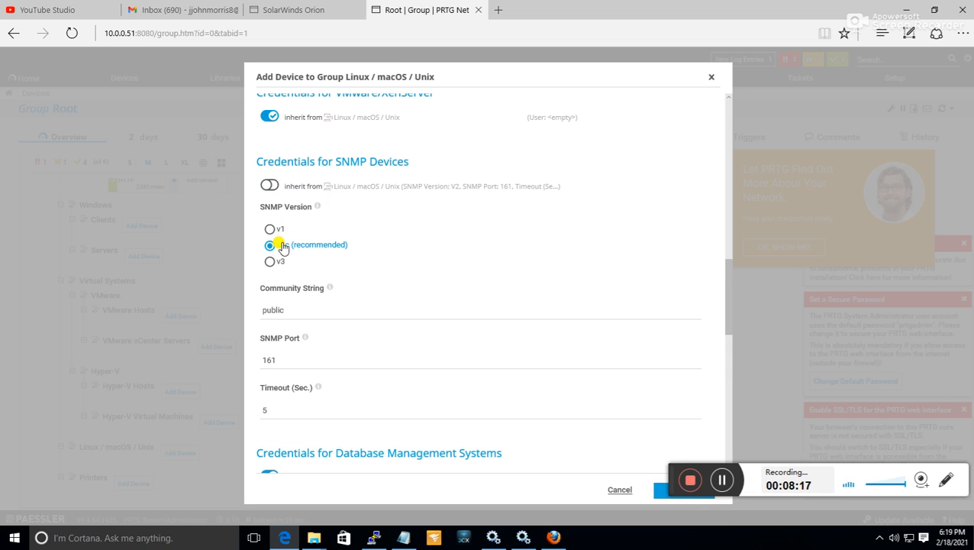
Check the community string and SNMP port in the new device's SNMP credentials.
{"action": "left_click", "coordinate": [271, 308]}
{"action": "left_click_drag", "start_coordinate": [290, 310], "coordinate": [265, 310]}
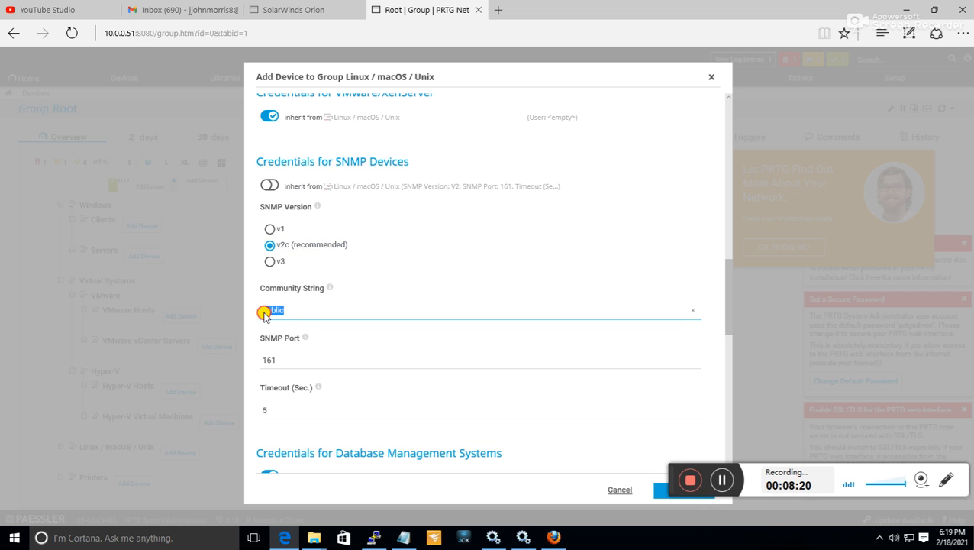
{"action": "left_click_drag", "start_coordinate": [284, 359], "coordinate": [252, 358]}
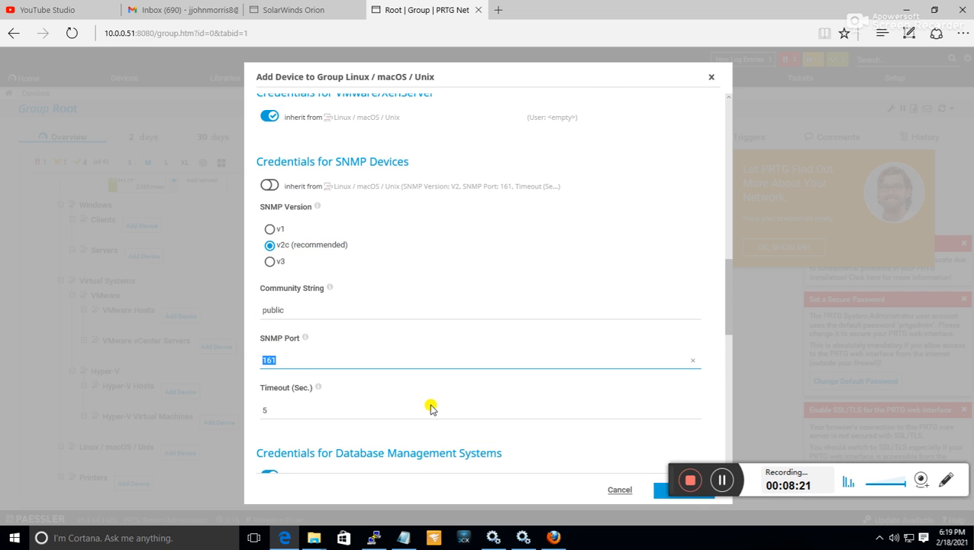
Create the db.ncwd.local device, leaving its remaining credentials inherited from the Linux / macOS / Unix group.
{"action": "scroll", "coordinate": [431, 408], "scroll_direction": "down", "scroll_amount": 2}
{"action": "scroll", "coordinate": [618, 350], "scroll_direction": "down", "scroll_amount": 3}
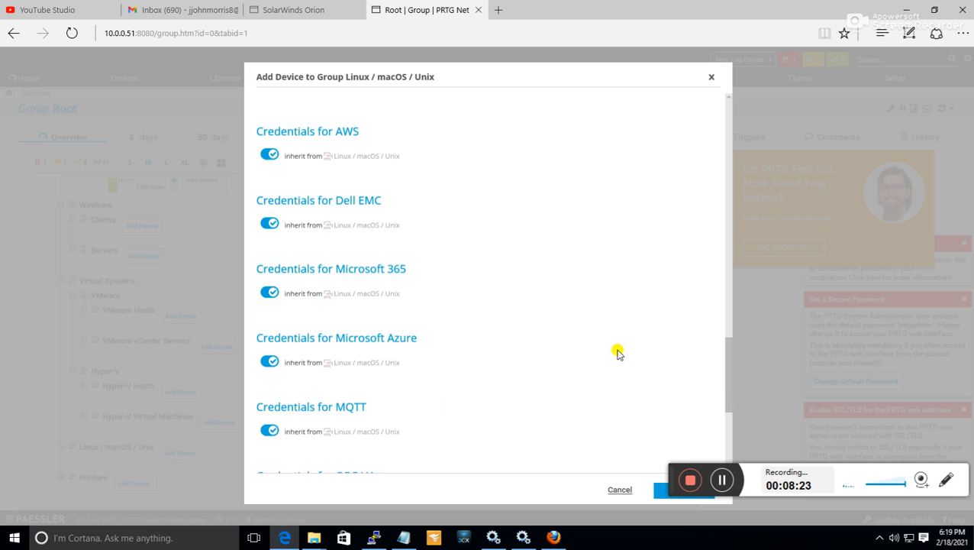
{"action": "left_click_drag", "start_coordinate": [679, 480], "coordinate": [749, 370]}
{"action": "left_click", "coordinate": [677, 493]}
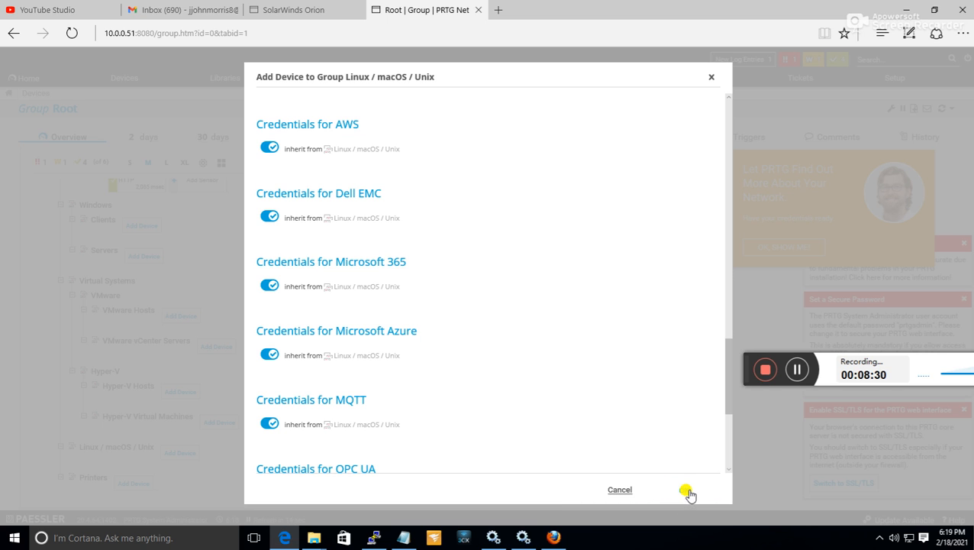
{"action": "left_click", "coordinate": [699, 491]}
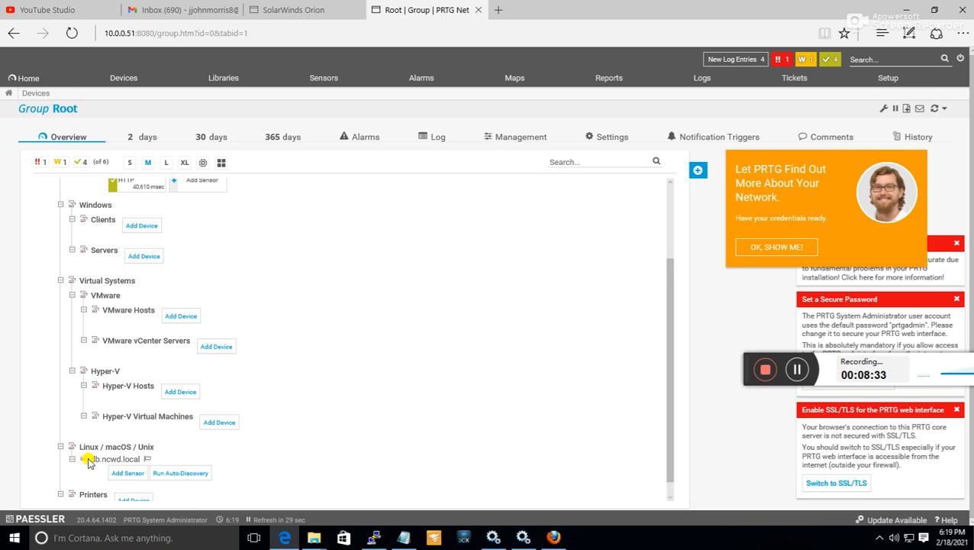
Run auto-discovery on the db.ncwd.local device in the Linux / macOS / Unix group.
{"action": "scroll", "coordinate": [313, 435], "scroll_direction": "down", "scroll_amount": 1}
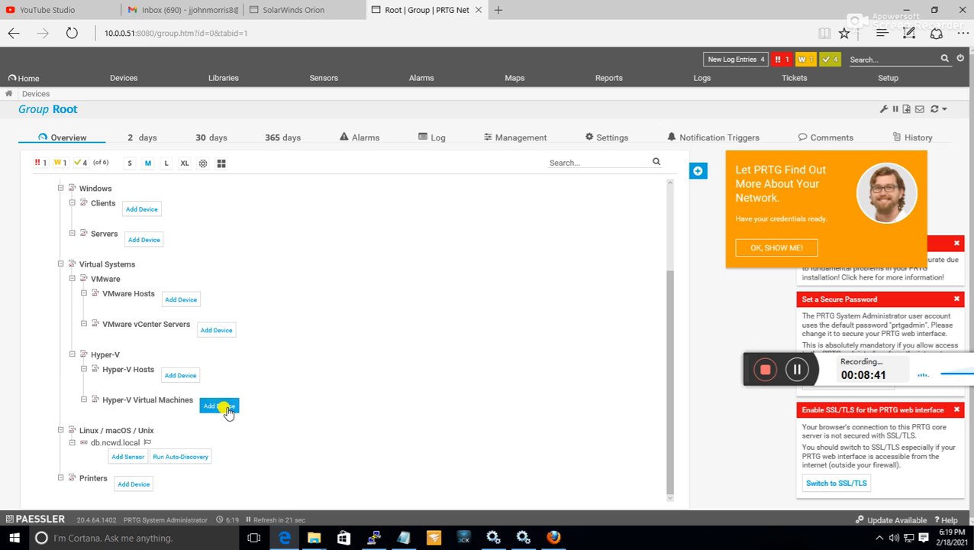
{"action": "left_click", "coordinate": [180, 456]}
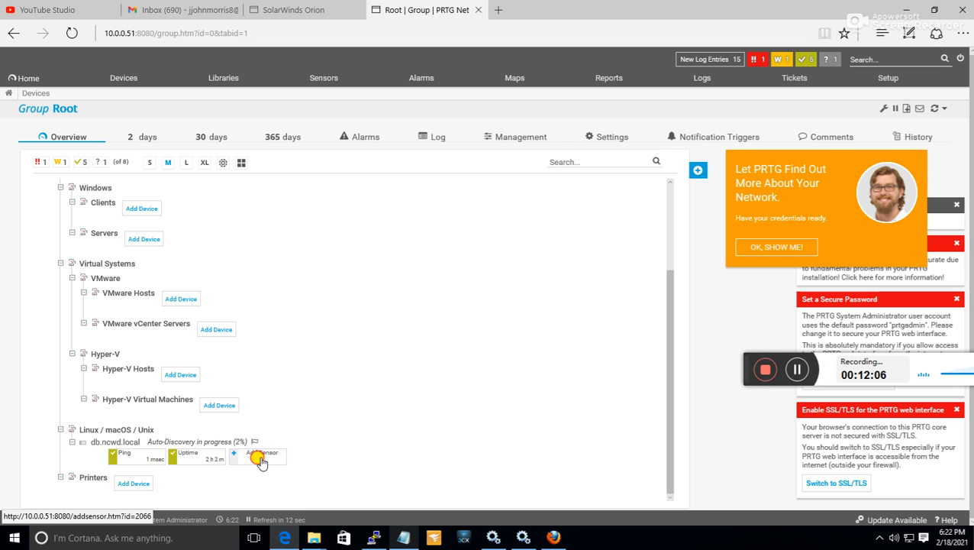
Start adding a sensor to db.ncwd.local and dismiss the password, SSL/TLS, monitoring warning and background task notifications.
{"action": "left_click", "coordinate": [299, 466]}
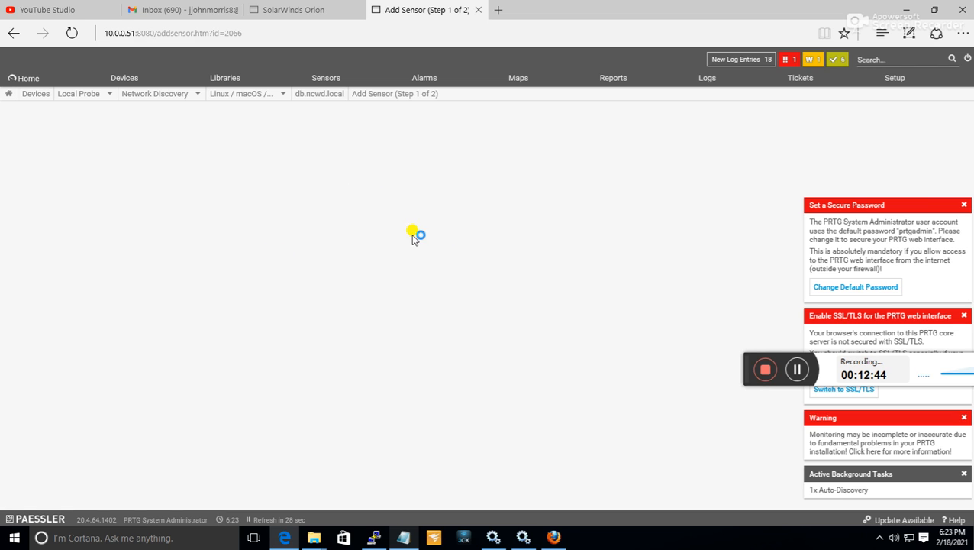
{"action": "left_click", "coordinate": [964, 204]}
{"action": "left_click", "coordinate": [963, 315]}
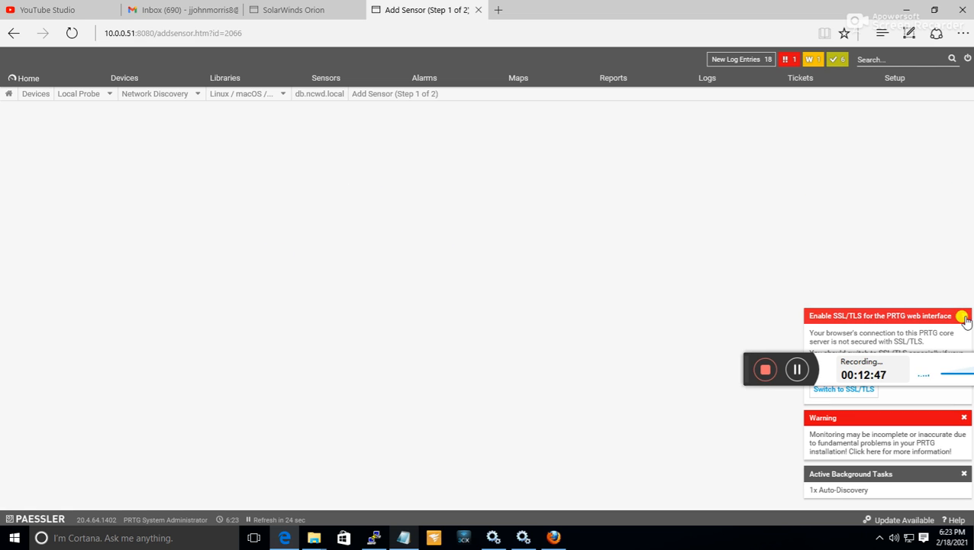
{"action": "left_click", "coordinate": [964, 417]}
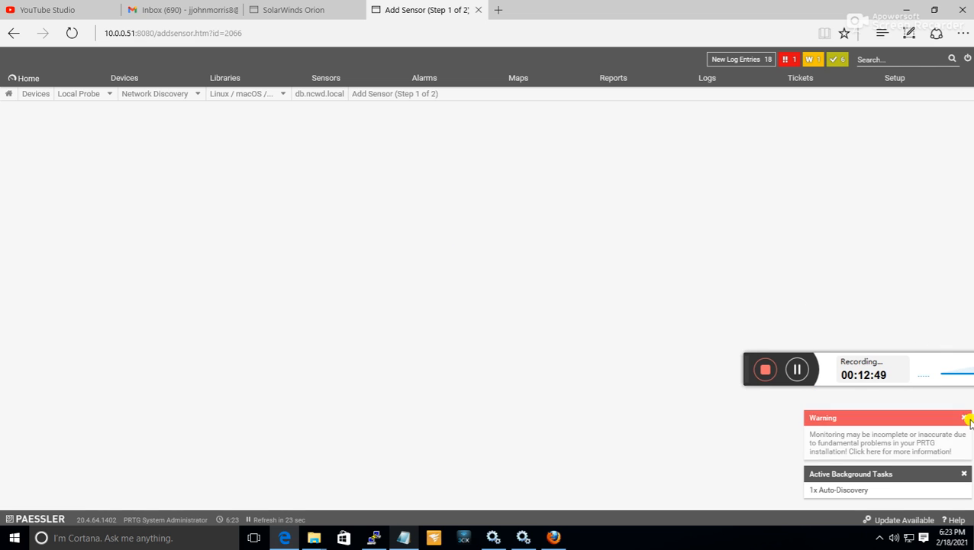
{"action": "left_click", "coordinate": [965, 474]}
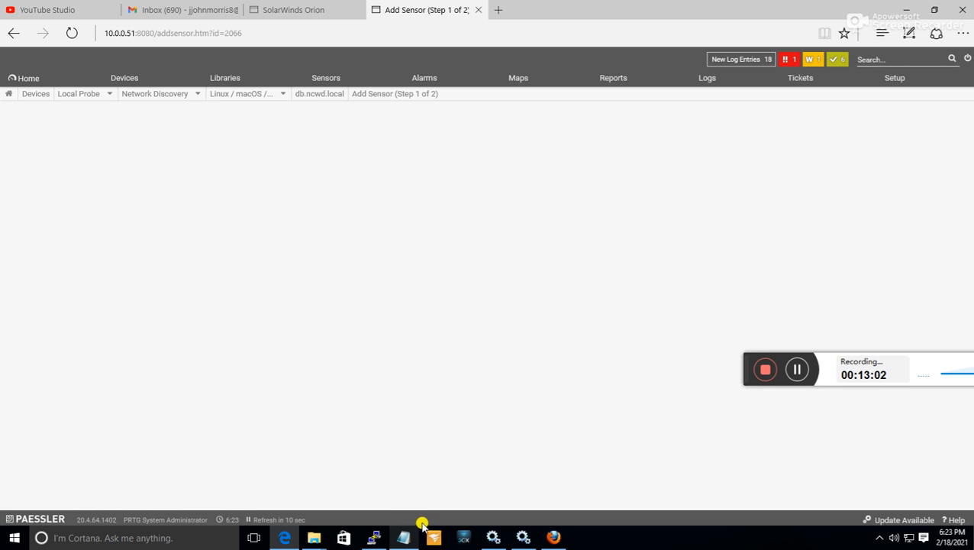
{"action": "left_click", "coordinate": [554, 539]}
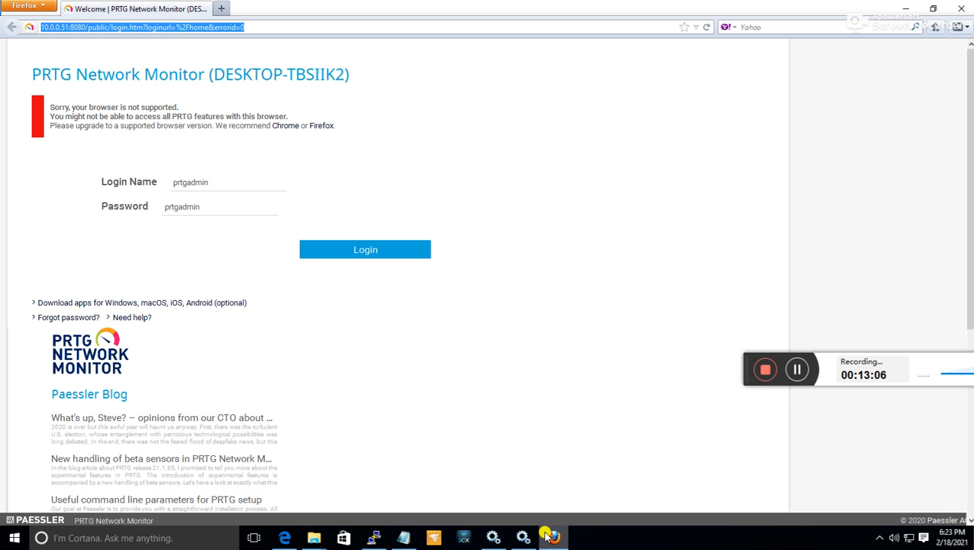
{"action": "left_click", "coordinate": [550, 537]}
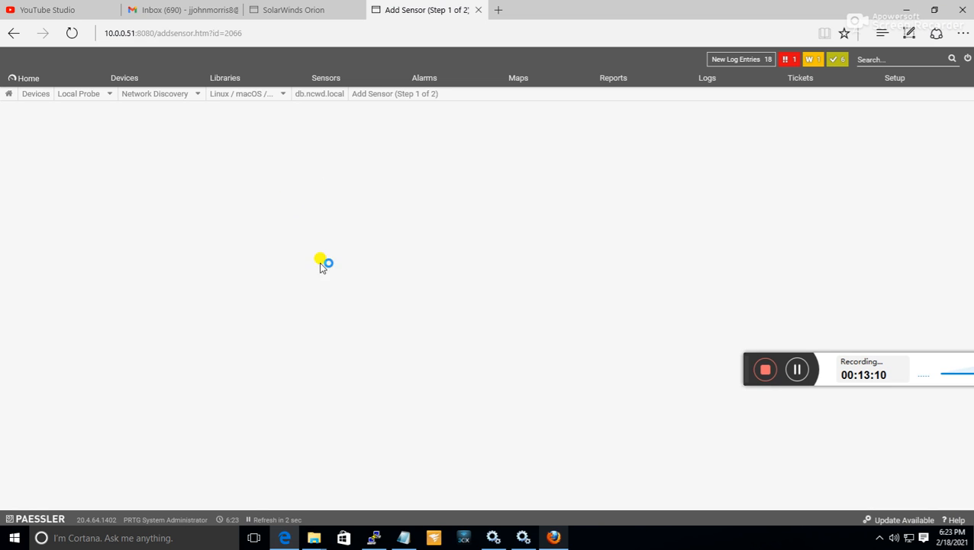
{"action": "mouse_move", "coordinate": [337, 17]}
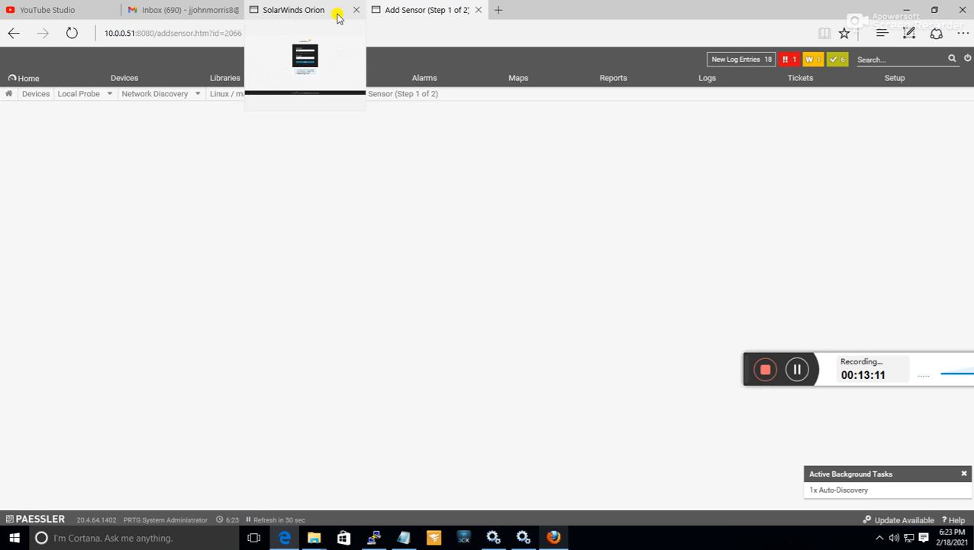
{"action": "left_click", "coordinate": [797, 371]}
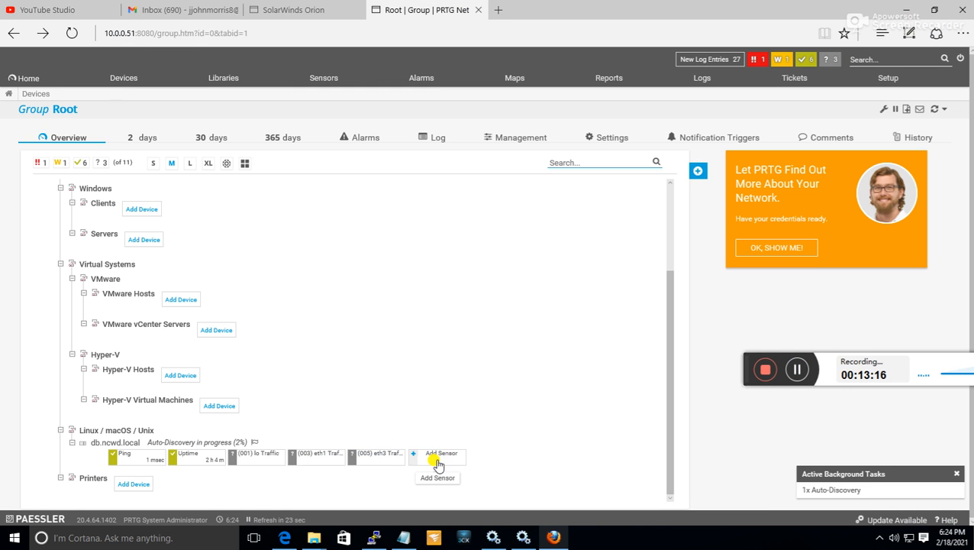
Start adding a sensor to db.ncwd.local and filter the sensor types by Bandwidth/Traffic, Linux/macOS and SNMP.
{"action": "left_click", "coordinate": [441, 455]}
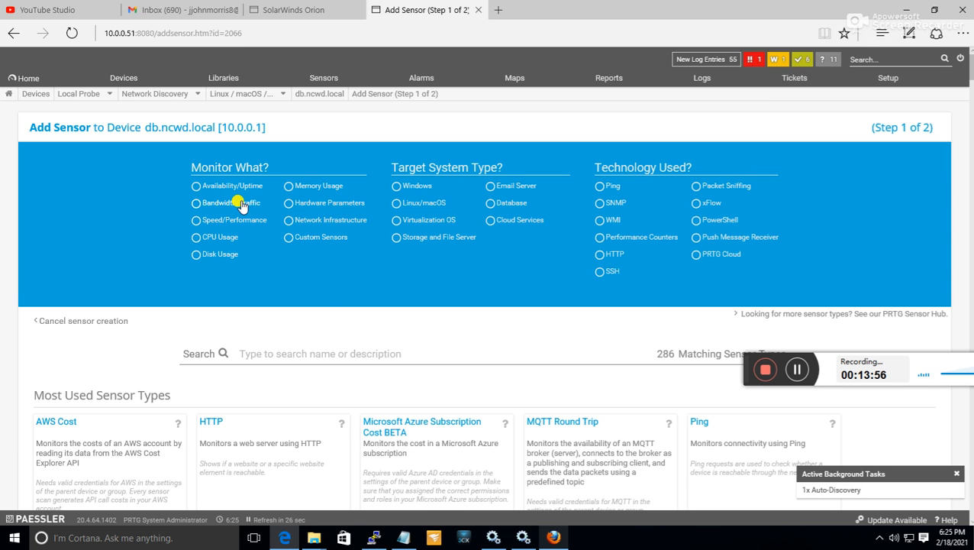
{"action": "left_click", "coordinate": [212, 203]}
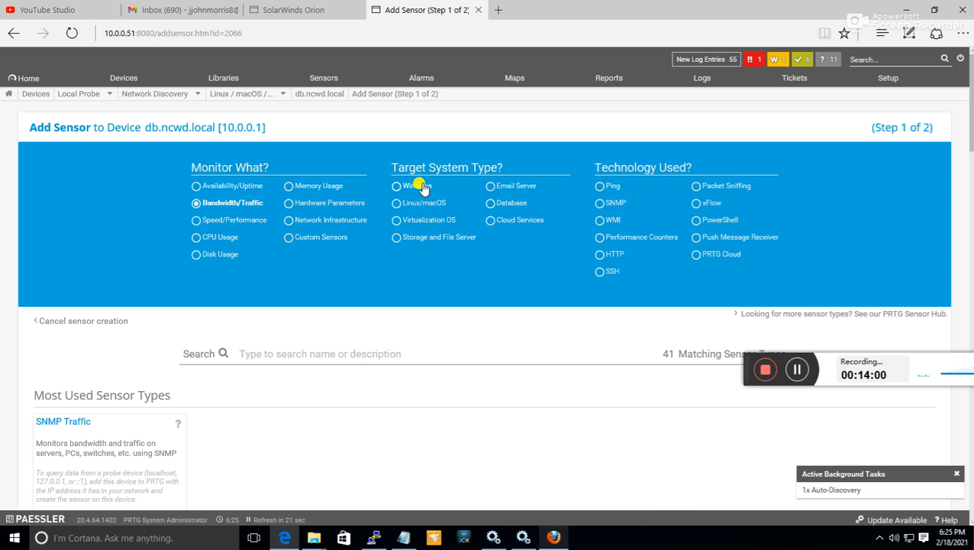
{"action": "left_click", "coordinate": [402, 207]}
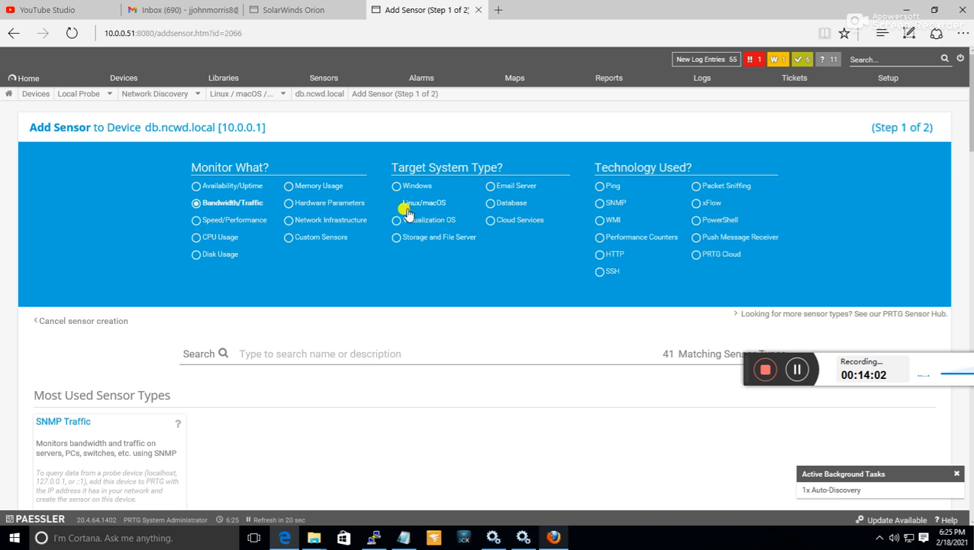
{"action": "left_click", "coordinate": [598, 204]}
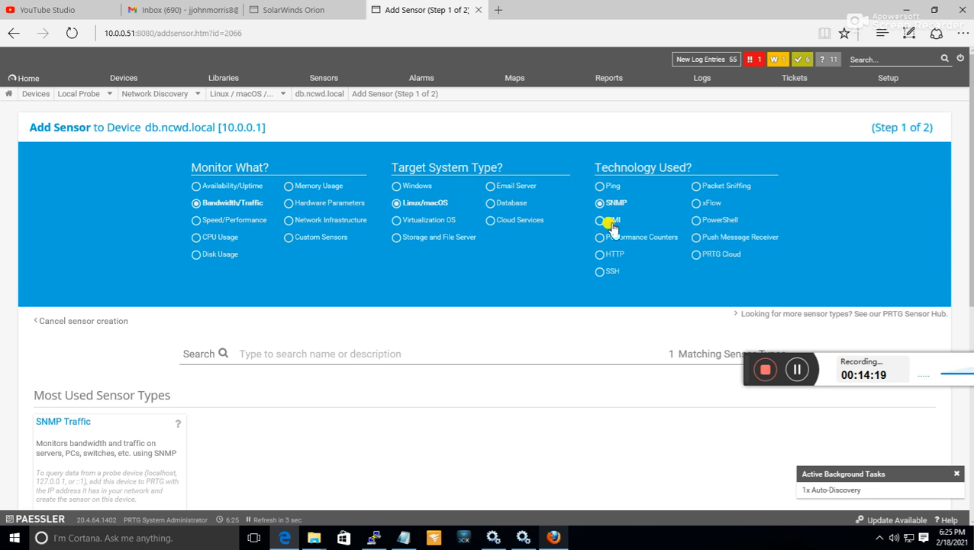
Choose the SNMP Traffic sensor type from the filtered sensor types.
{"action": "scroll", "coordinate": [626, 240], "scroll_direction": "down", "scroll_amount": 3}
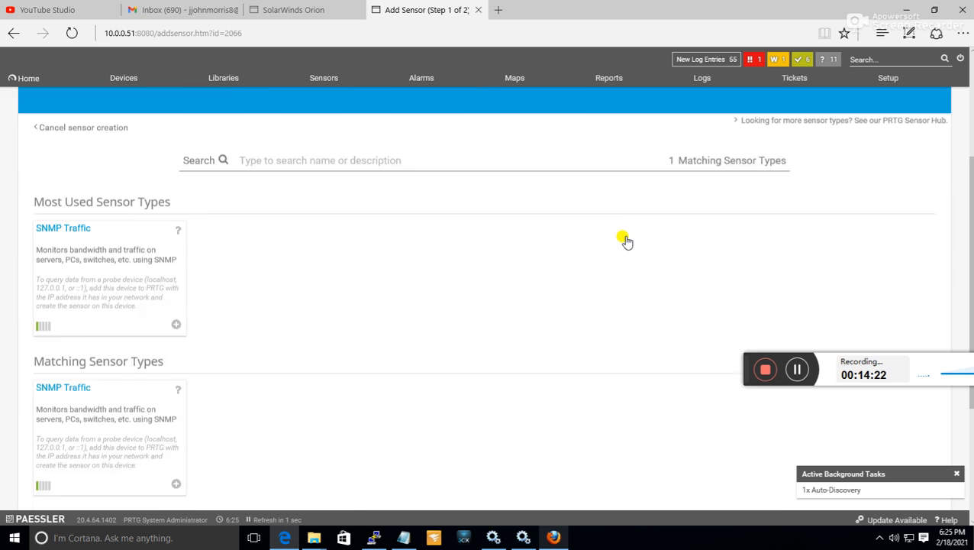
{"action": "scroll", "coordinate": [627, 239], "scroll_direction": "up", "scroll_amount": 3}
{"action": "scroll", "coordinate": [623, 238], "scroll_direction": "down", "scroll_amount": 3}
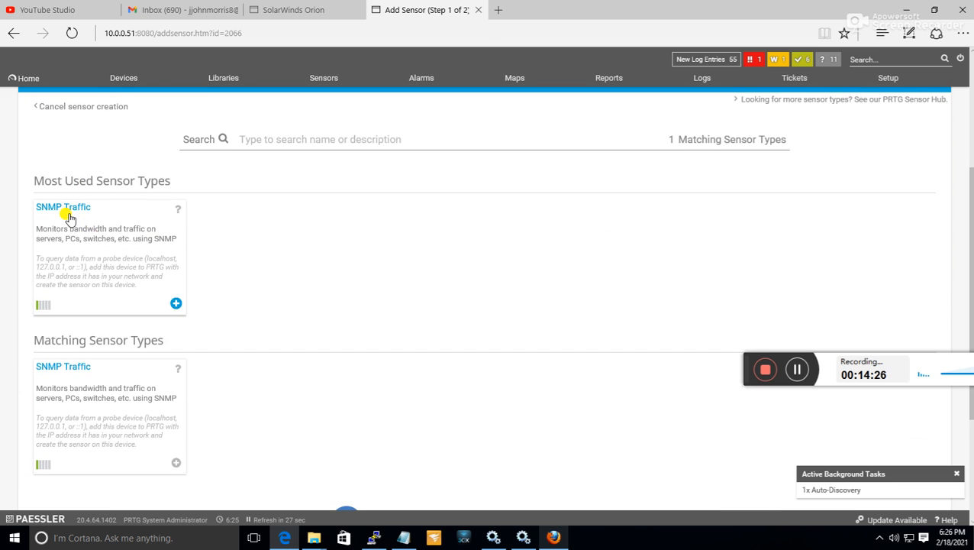
{"action": "left_click", "coordinate": [118, 261]}
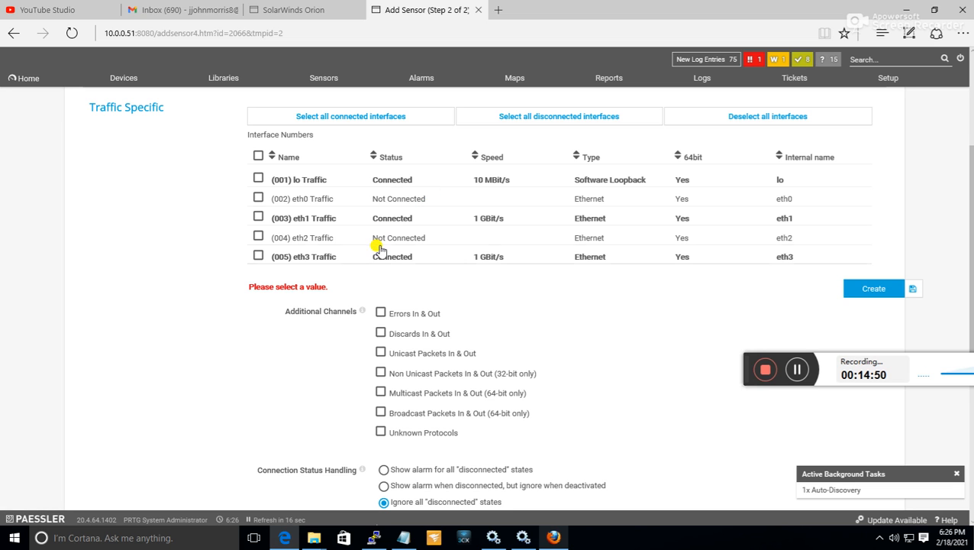
Include all connected interfaces of db.ncwd.local in the SNMP Traffic sensor setup.
{"action": "scroll", "coordinate": [413, 241], "scroll_direction": "up", "scroll_amount": 2}
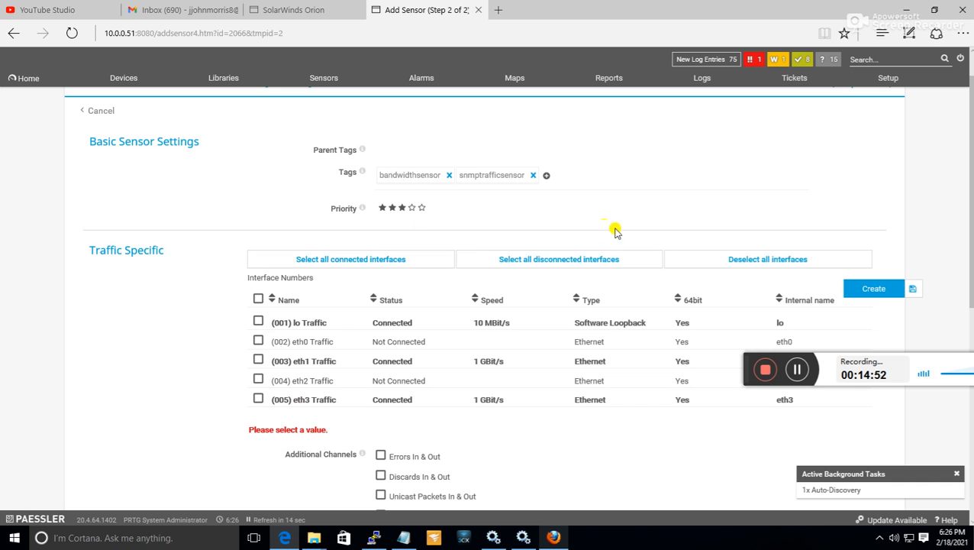
{"action": "scroll", "coordinate": [417, 205], "scroll_direction": "down", "scroll_amount": 2}
{"action": "scroll", "coordinate": [418, 212], "scroll_direction": "up", "scroll_amount": 2}
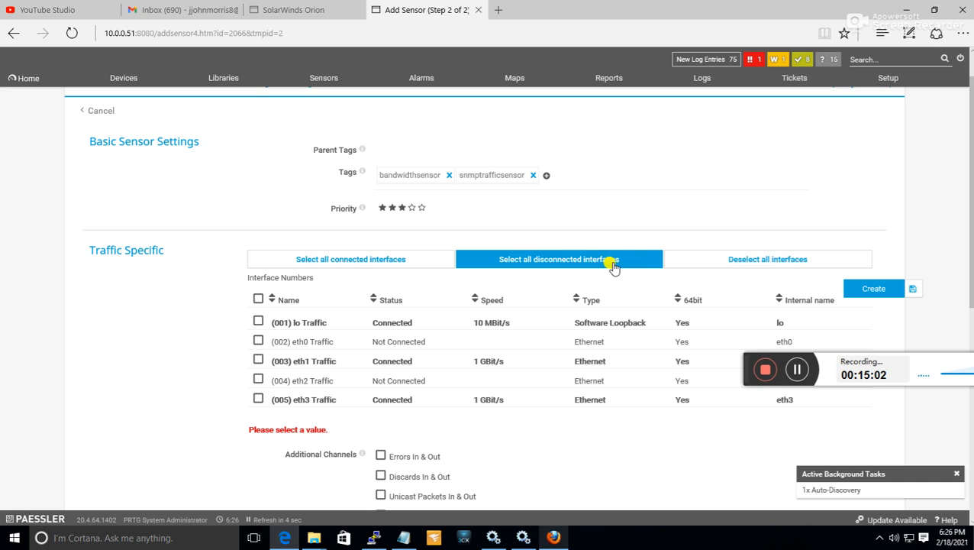
{"action": "left_click", "coordinate": [356, 265]}
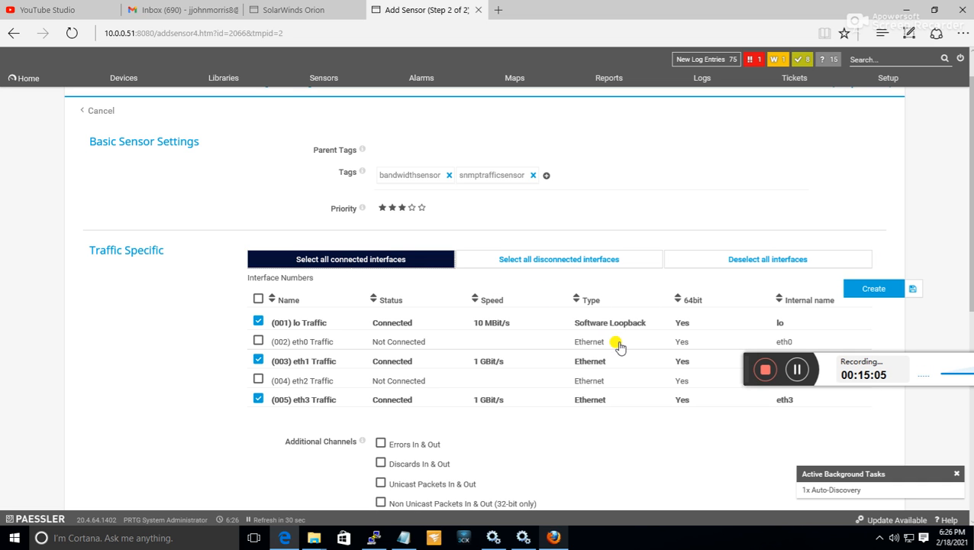
Create the SNMP Traffic sensors, keeping the default channel, connection status and graph options.
{"action": "scroll", "coordinate": [620, 345], "scroll_direction": "down", "scroll_amount": 5}
{"action": "scroll", "coordinate": [620, 348], "scroll_direction": "up", "scroll_amount": 2}
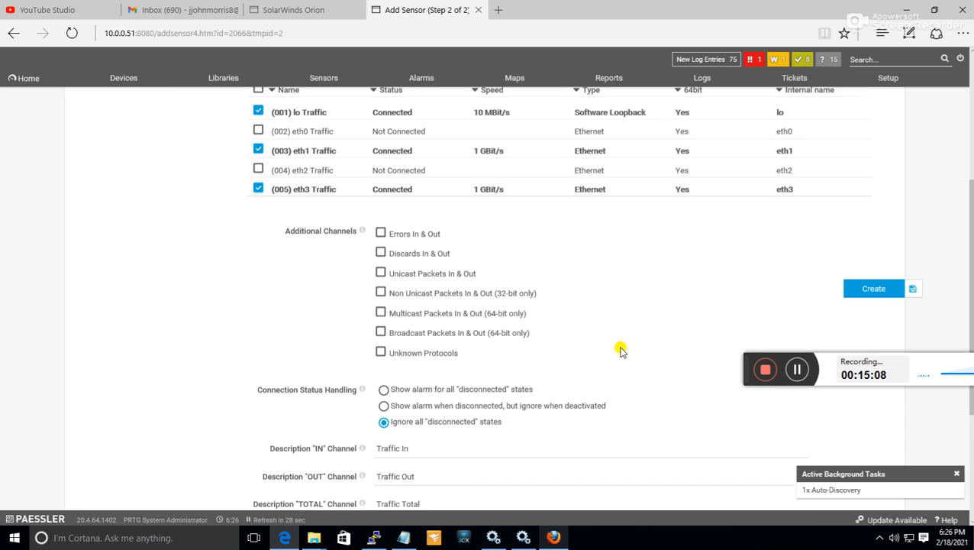
{"action": "scroll", "coordinate": [622, 344], "scroll_direction": "down", "scroll_amount": 1}
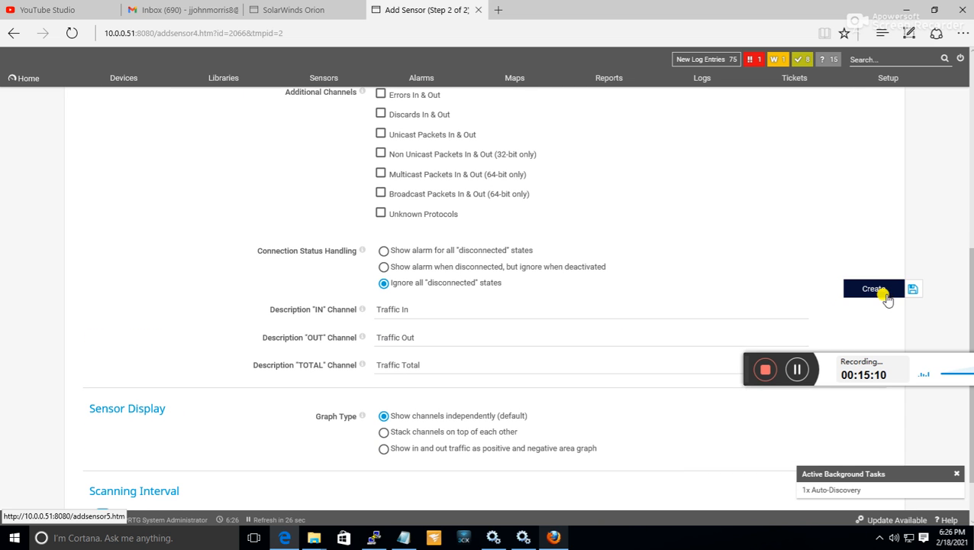
{"action": "left_click", "coordinate": [884, 296]}
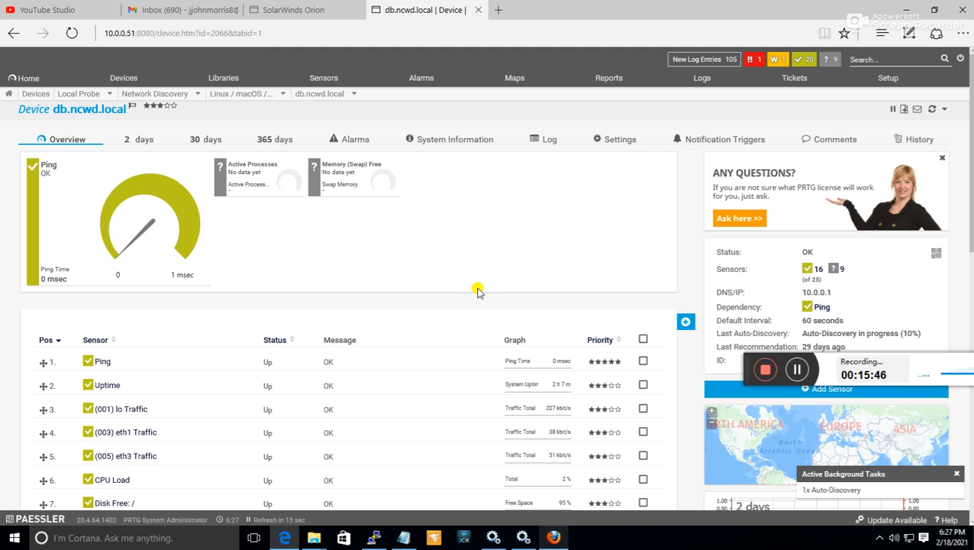
Examine the status, messages and values of the traffic, disk, memory and SSL sensors in the db.ncwd.local sensor list.
{"action": "scroll", "coordinate": [458, 294], "scroll_direction": "down", "scroll_amount": 3}
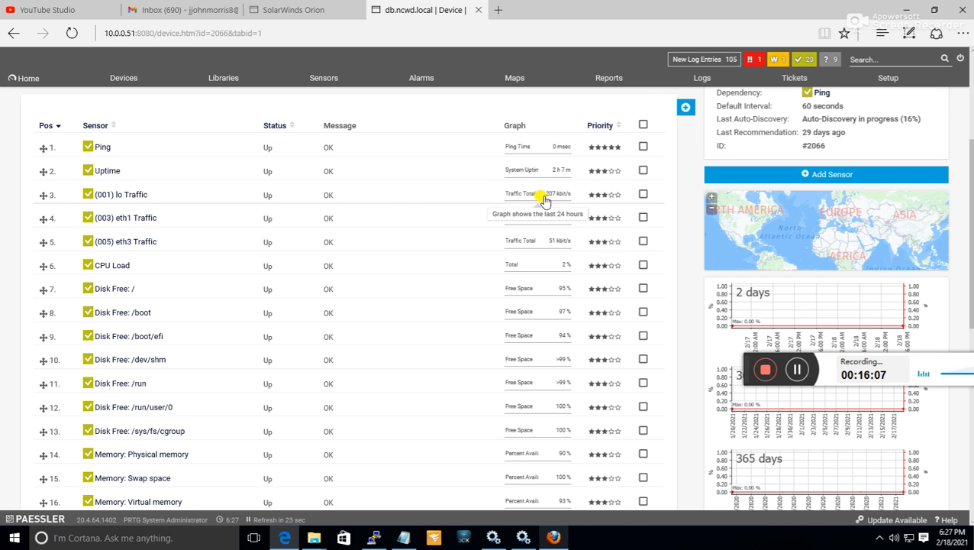
{"action": "scroll", "coordinate": [547, 208], "scroll_direction": "down", "scroll_amount": 1}
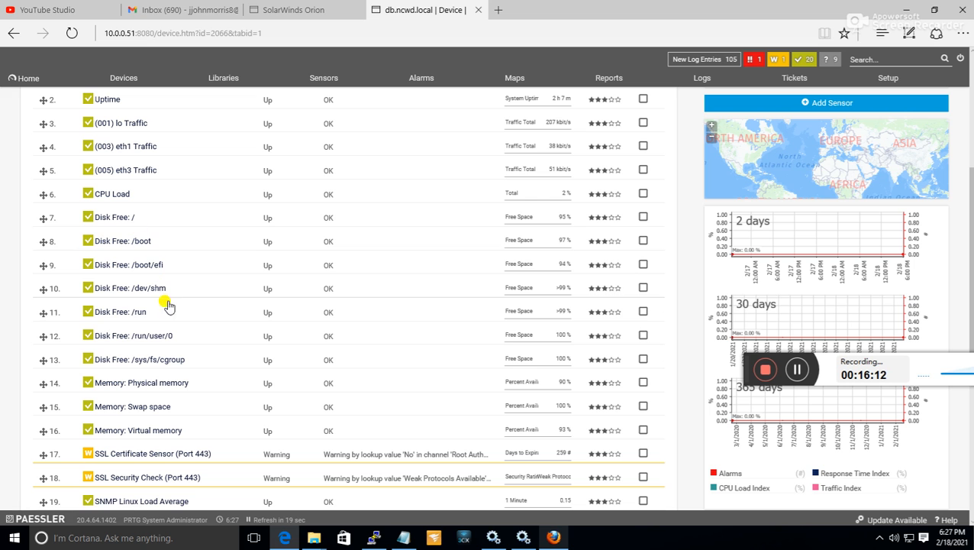
{"action": "scroll", "coordinate": [557, 291], "scroll_direction": "down", "scroll_amount": 2}
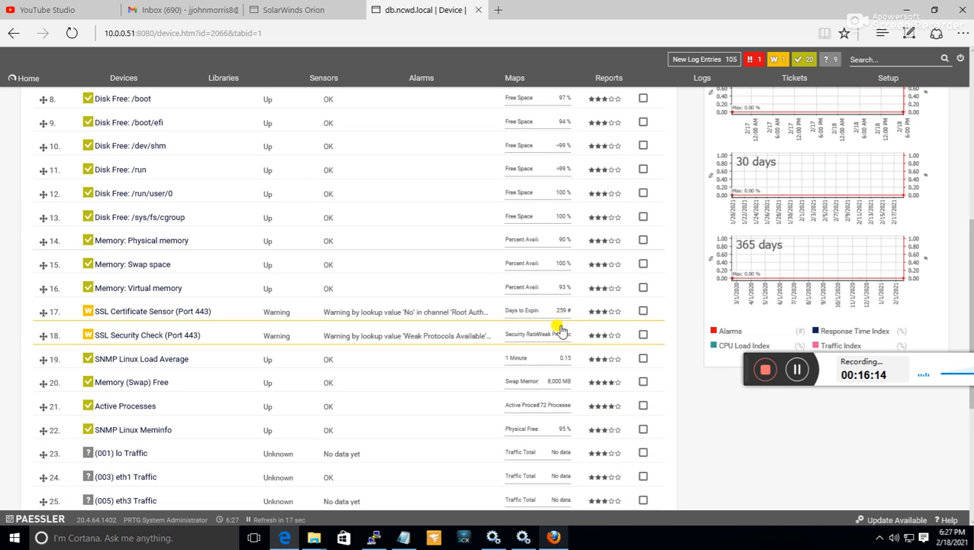
{"action": "scroll", "coordinate": [131, 307], "scroll_direction": "down", "scroll_amount": 2}
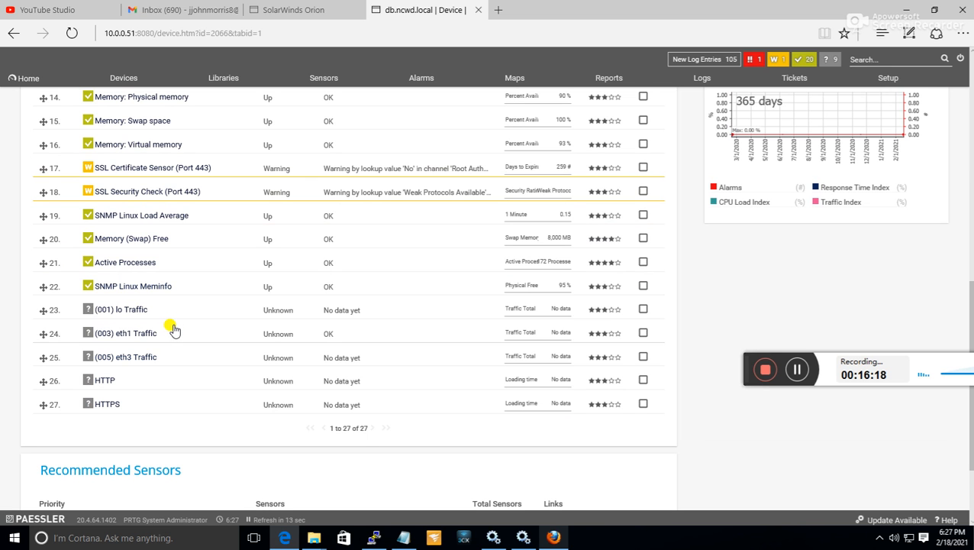
{"action": "scroll", "coordinate": [200, 318], "scroll_direction": "up", "scroll_amount": 1}
{"action": "scroll", "coordinate": [191, 370], "scroll_direction": "up", "scroll_amount": 2}
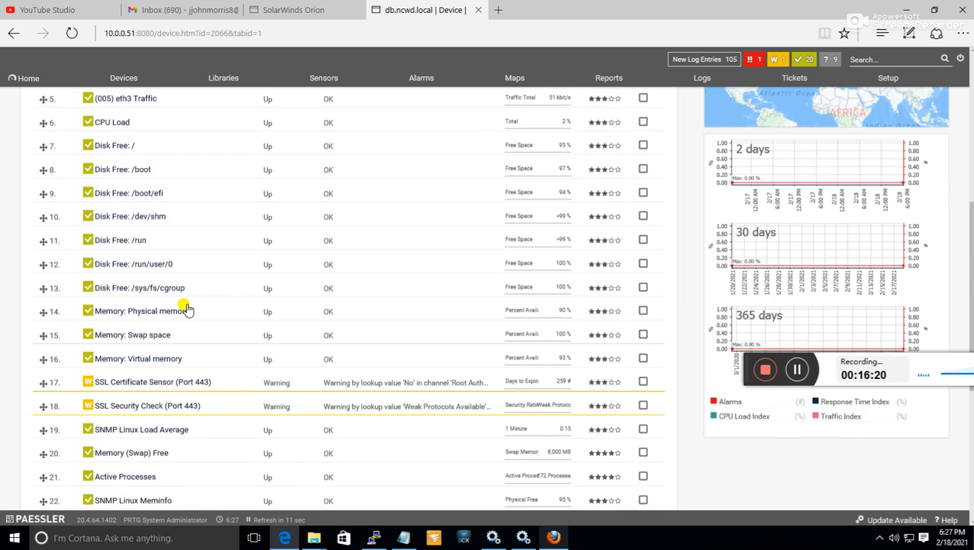
{"action": "scroll", "coordinate": [189, 309], "scroll_direction": "up", "scroll_amount": 2}
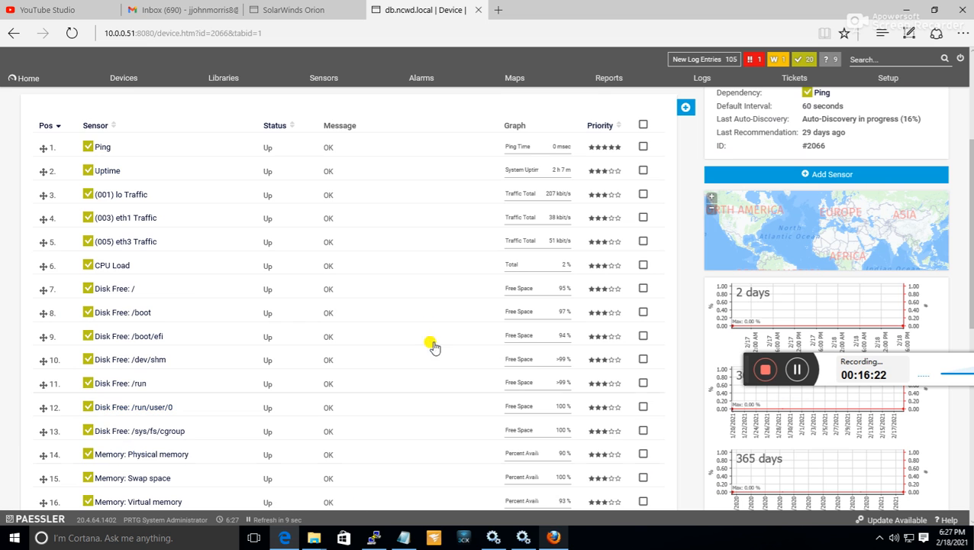
{"action": "scroll", "coordinate": [432, 344], "scroll_direction": "down", "scroll_amount": 2}
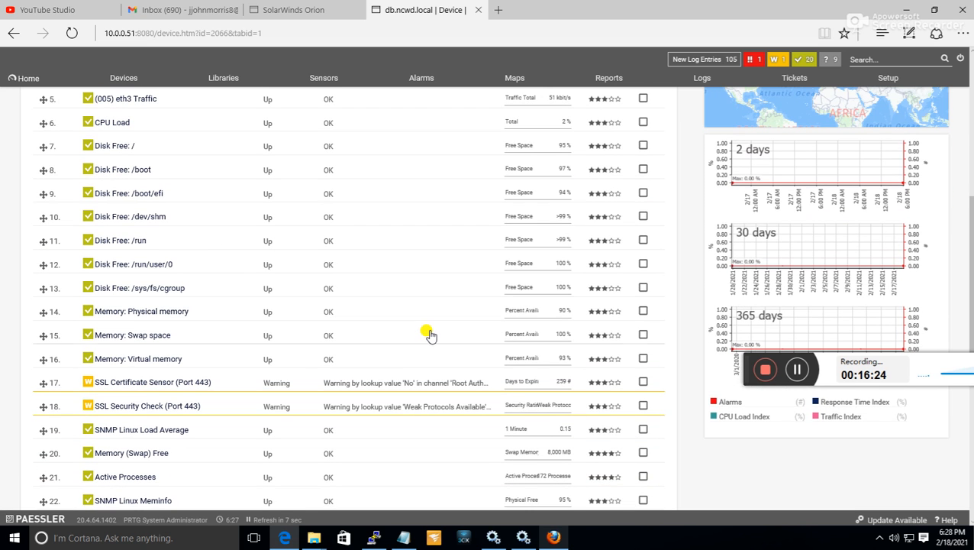
{"action": "scroll", "coordinate": [429, 333], "scroll_direction": "up", "scroll_amount": 1}
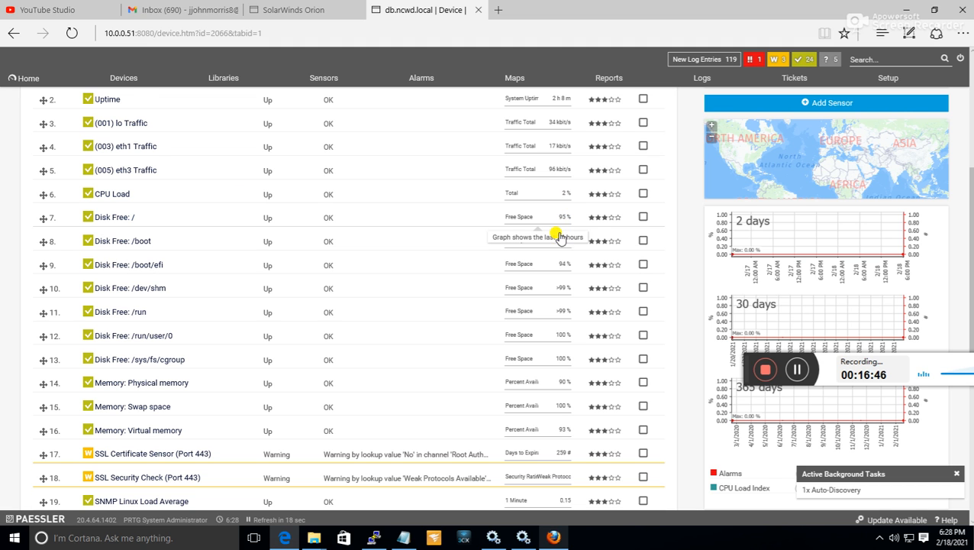
{"action": "scroll", "coordinate": [534, 223], "scroll_direction": "up", "scroll_amount": 4}
{"action": "scroll", "coordinate": [538, 227], "scroll_direction": "down", "scroll_amount": 10}
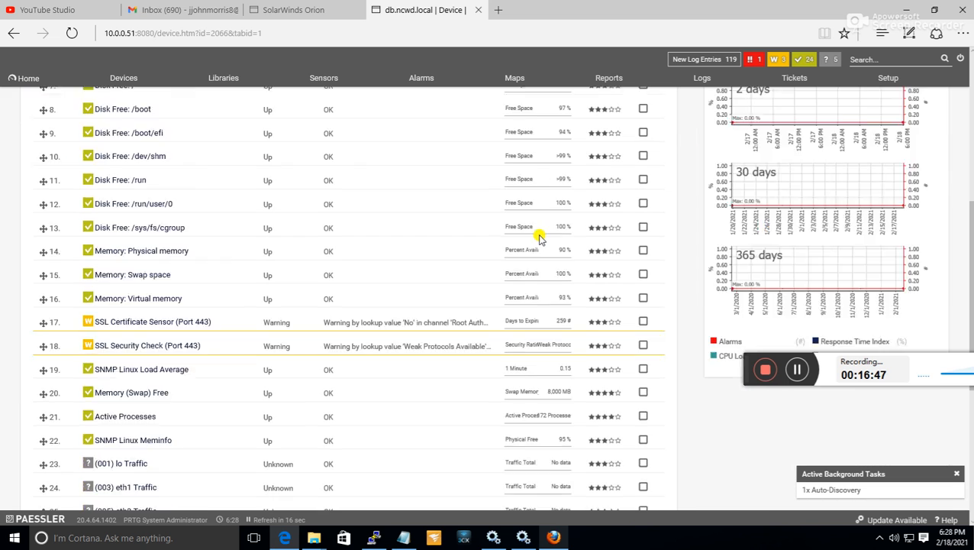
Check the db.ncwd.local overview gauges and open the account settings from the PRTG setup.
{"action": "scroll", "coordinate": [539, 242], "scroll_direction": "up", "scroll_amount": 3}
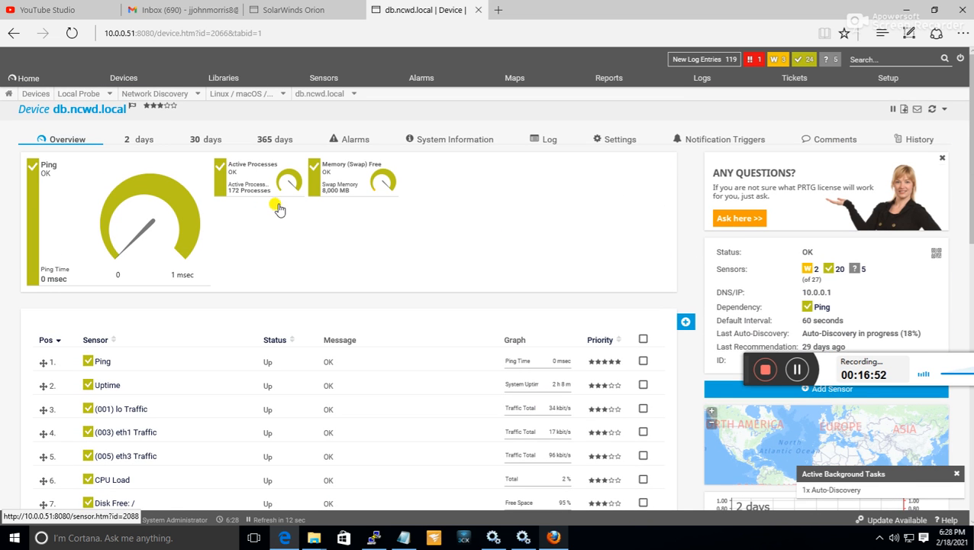
{"action": "mouse_move", "coordinate": [341, 188]}
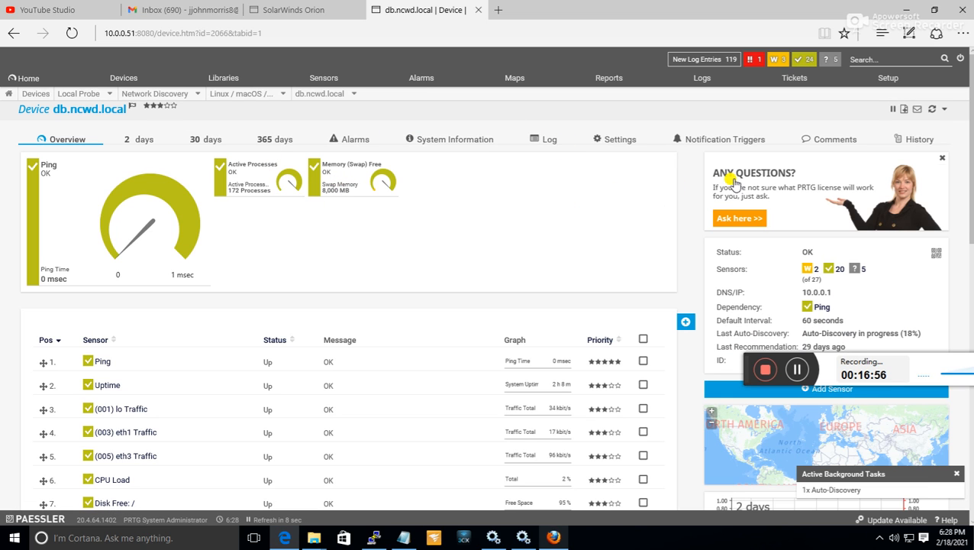
{"action": "left_click", "coordinate": [890, 81]}
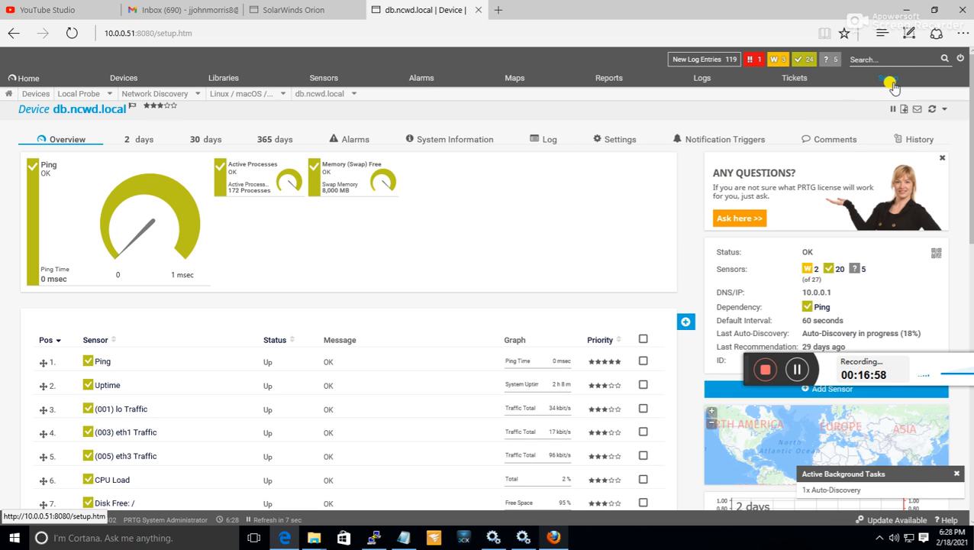
{"action": "mouse_move", "coordinate": [889, 83]}
{"action": "left_click", "coordinate": [884, 123]}
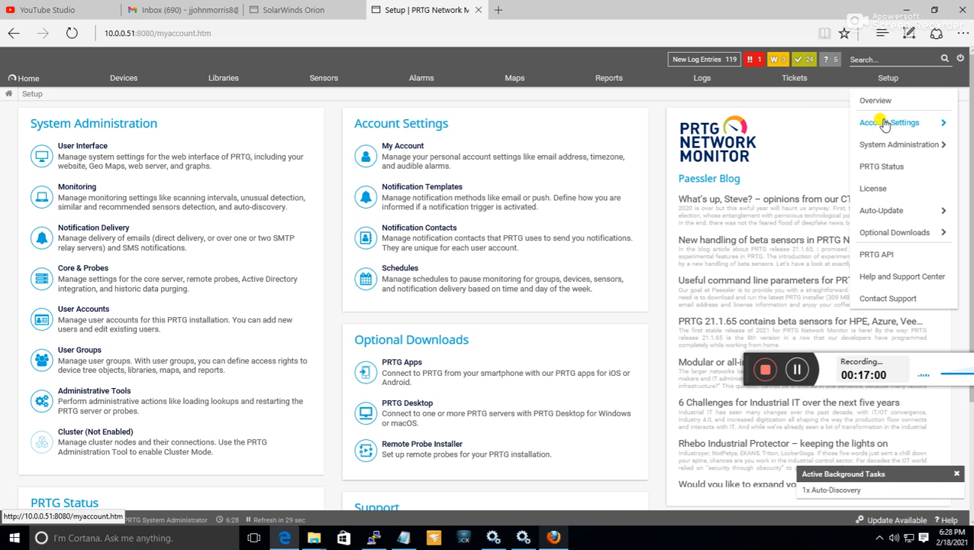
{"action": "mouse_move", "coordinate": [884, 124]}
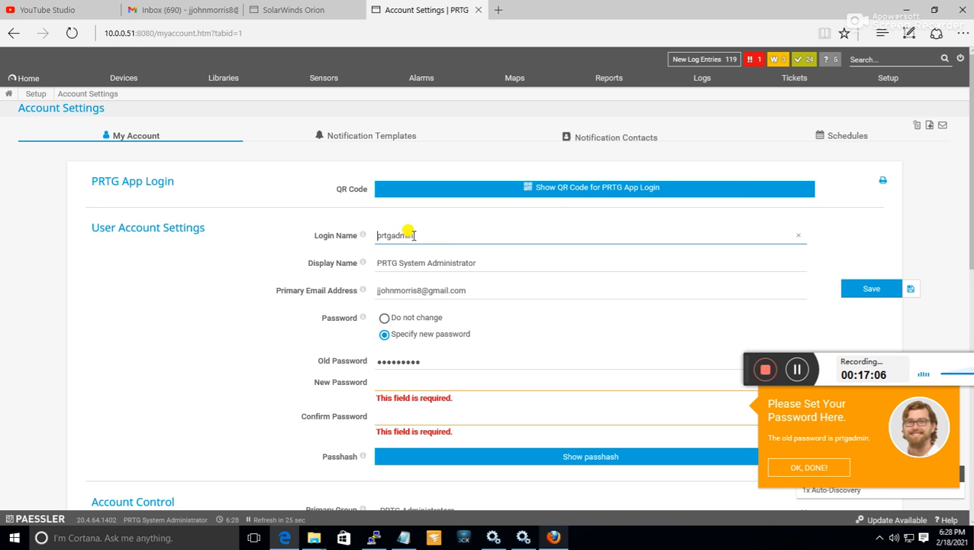
Examine the user account, account control, group membership, web interface and ticket system options in My Account.
{"action": "scroll", "coordinate": [443, 238], "scroll_direction": "down", "scroll_amount": 2}
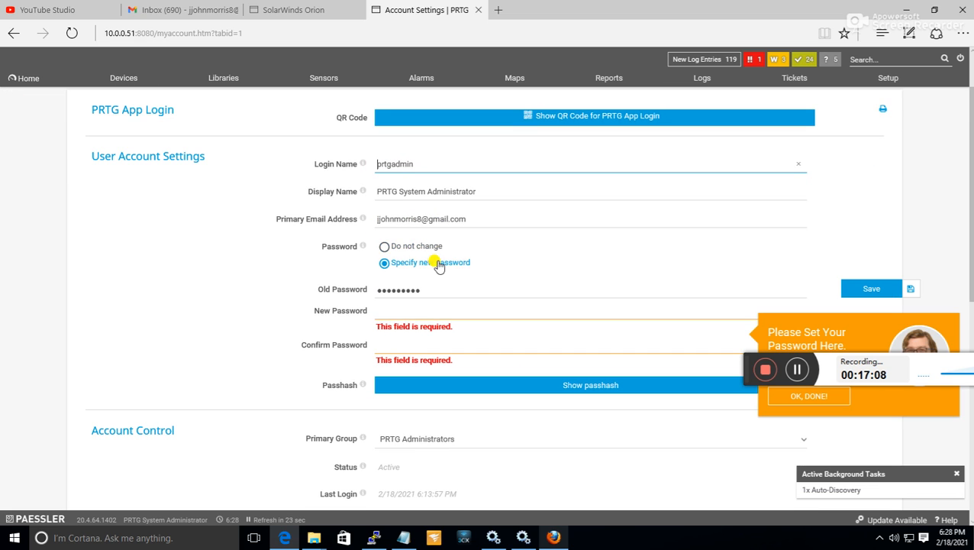
{"action": "scroll", "coordinate": [478, 303], "scroll_direction": "down", "scroll_amount": 3}
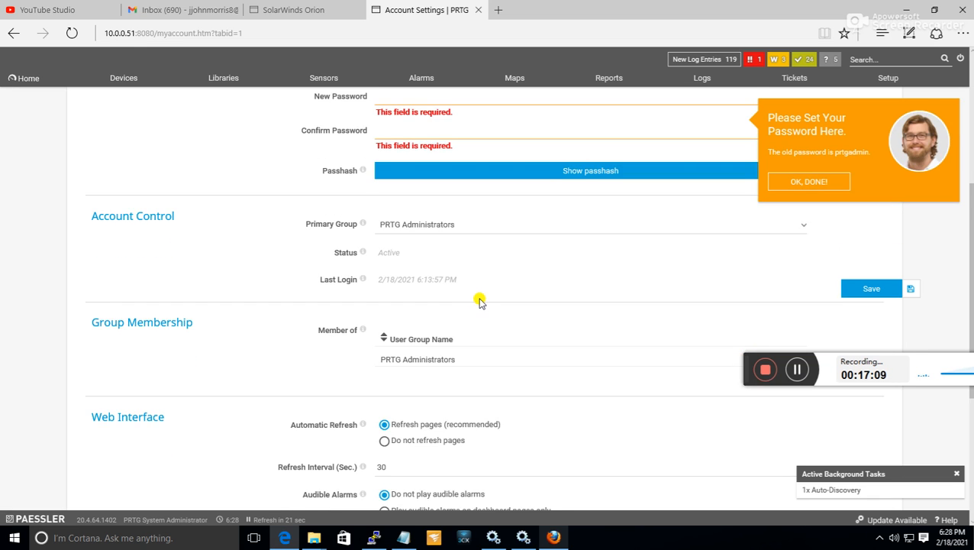
{"action": "scroll", "coordinate": [478, 303], "scroll_direction": "down", "scroll_amount": 3}
{"action": "scroll", "coordinate": [477, 301], "scroll_direction": "down", "scroll_amount": 1}
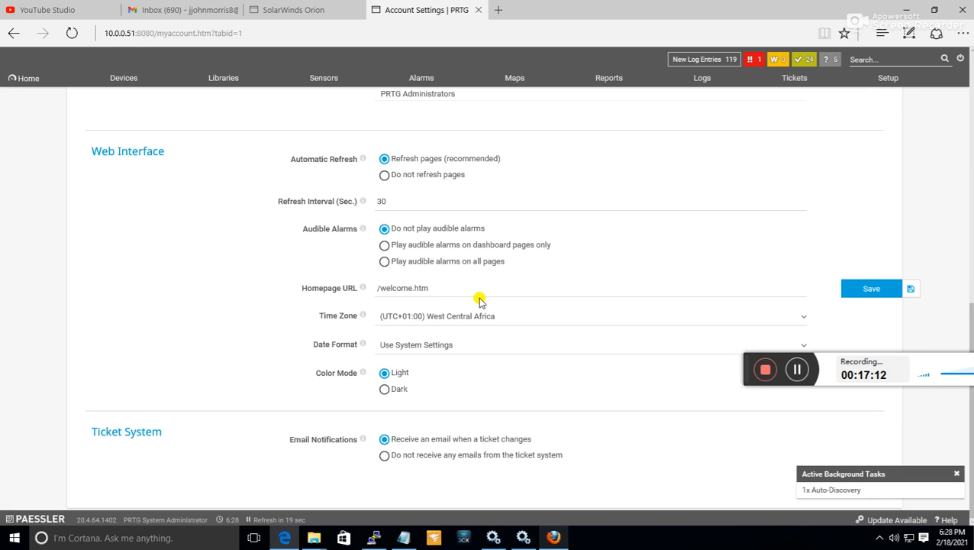
{"action": "scroll", "coordinate": [479, 300], "scroll_direction": "up", "scroll_amount": 9}
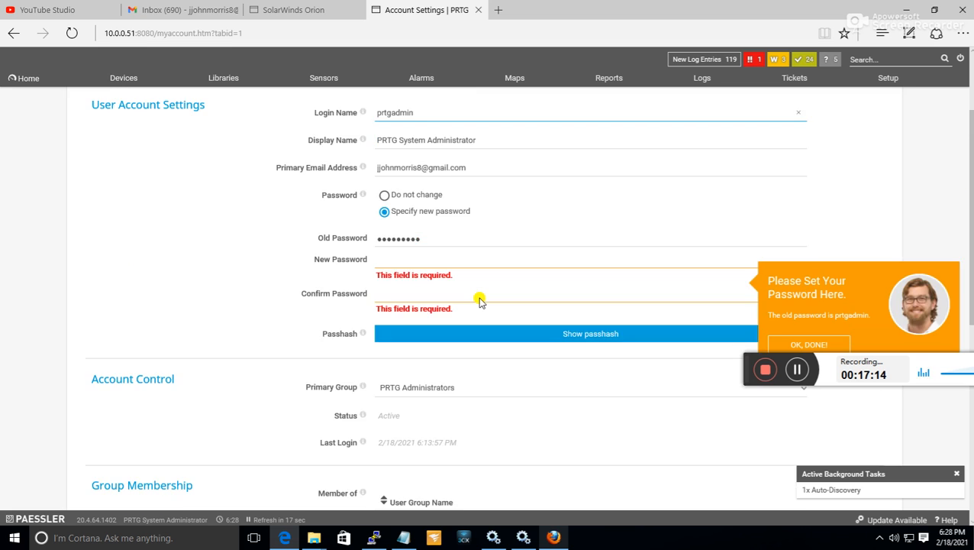
{"action": "scroll", "coordinate": [479, 301], "scroll_direction": "up", "scroll_amount": 3}
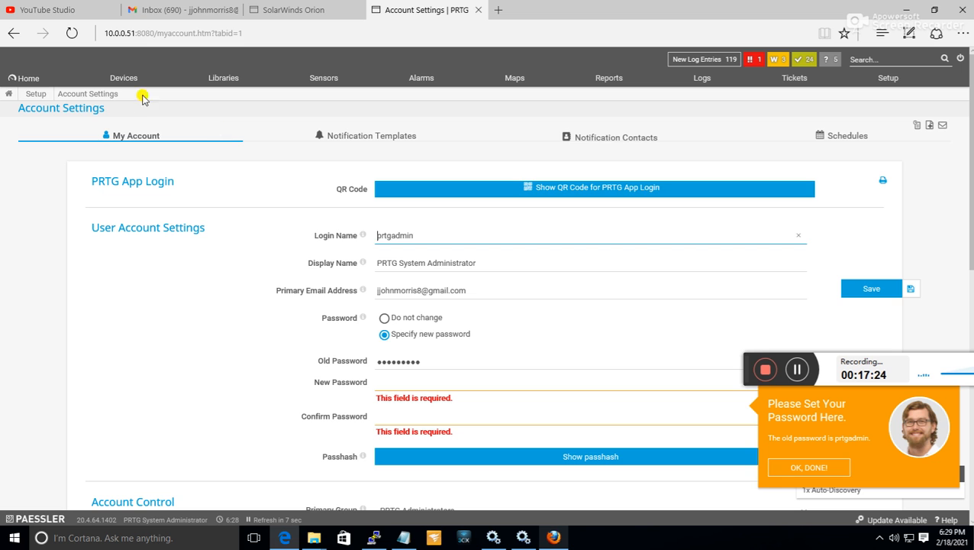
From the device tree, show the db.ncwd.local sensors with status Warning.
{"action": "left_click", "coordinate": [124, 78]}
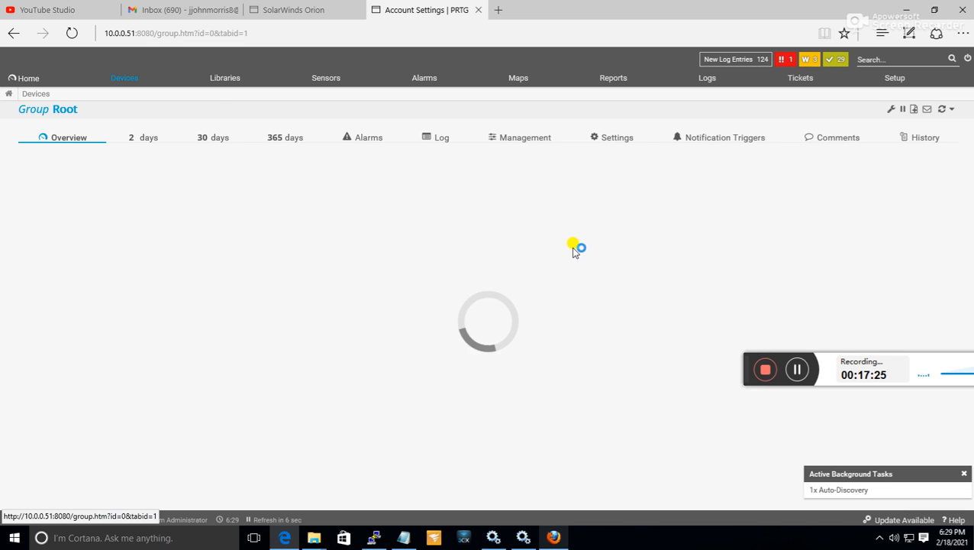
{"action": "scroll", "coordinate": [572, 256], "scroll_direction": "down", "scroll_amount": 5}
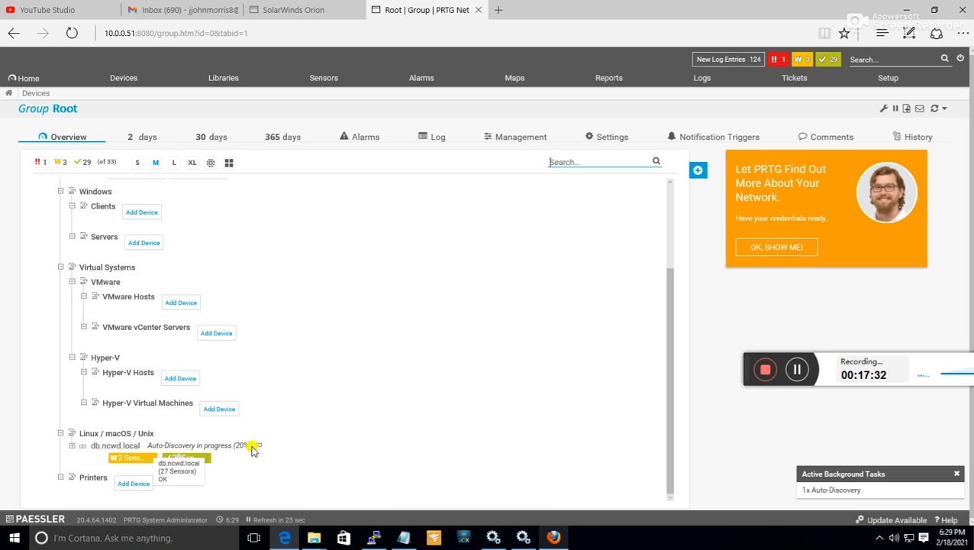
{"action": "left_click", "coordinate": [134, 457]}
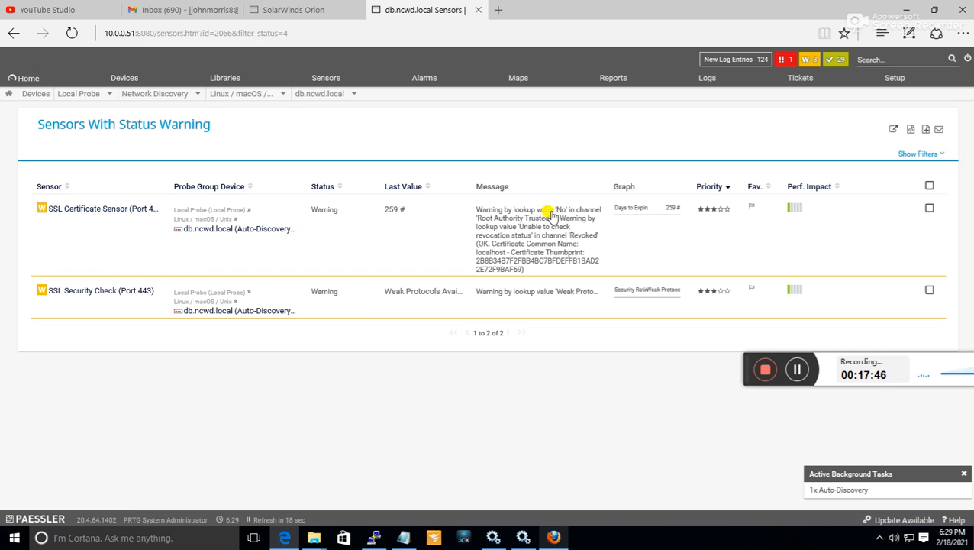
Return to the device tree and list the db.ncwd.local sensors with status Up.
{"action": "left_click", "coordinate": [14, 34]}
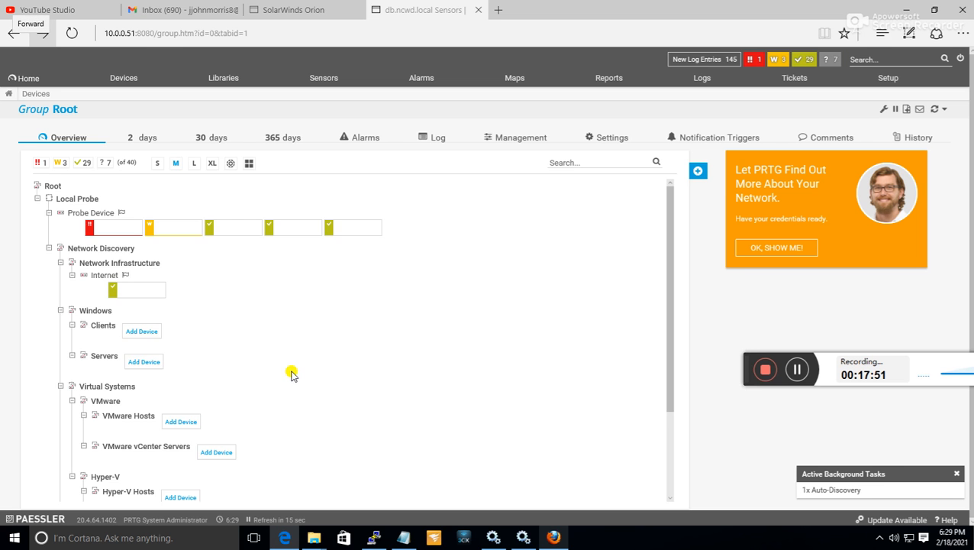
{"action": "scroll", "coordinate": [293, 374], "scroll_direction": "down", "scroll_amount": 3}
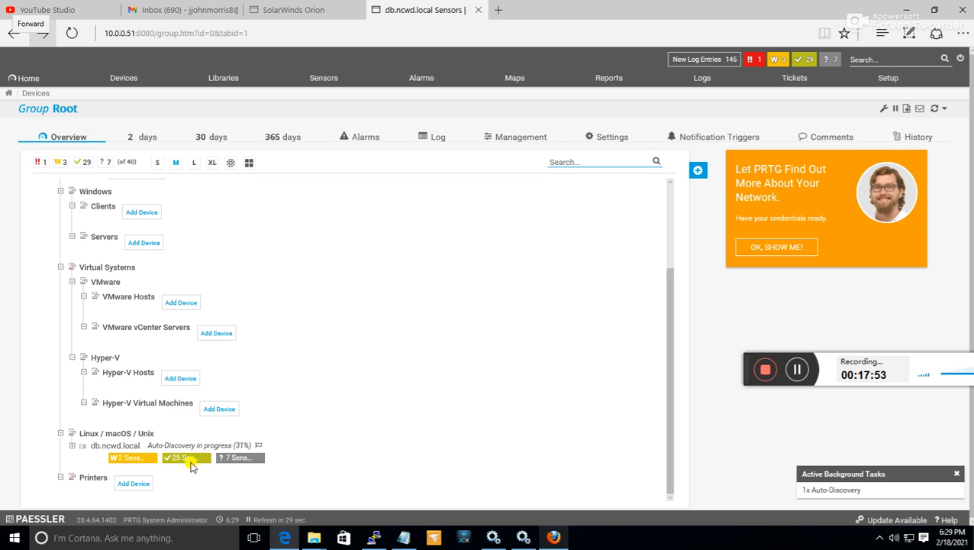
{"action": "left_click", "coordinate": [189, 461]}
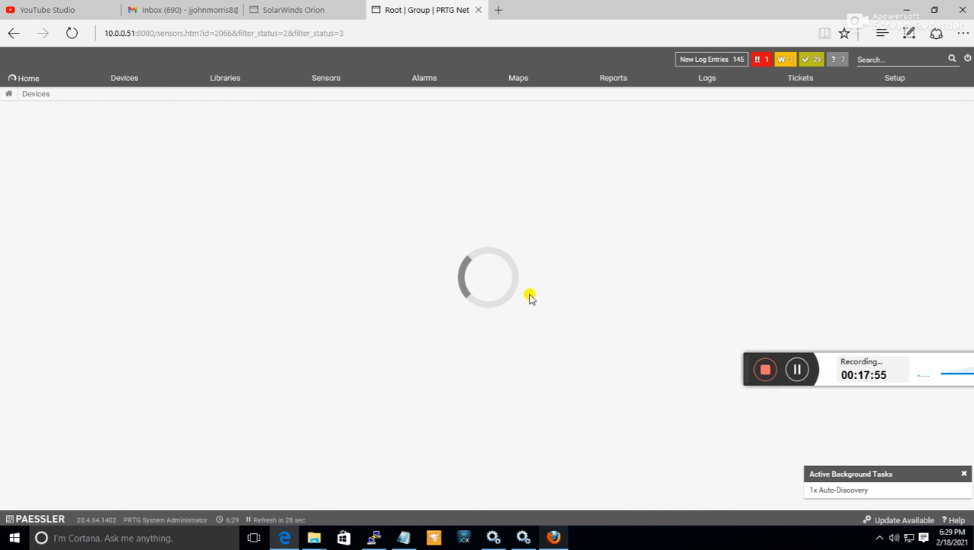
Examine the last values and messages of the process, memory, traffic, CPU and disk sensors with status Up.
{"action": "scroll", "coordinate": [505, 307], "scroll_direction": "down", "scroll_amount": 2}
{"action": "scroll", "coordinate": [505, 307], "scroll_direction": "up", "scroll_amount": 2}
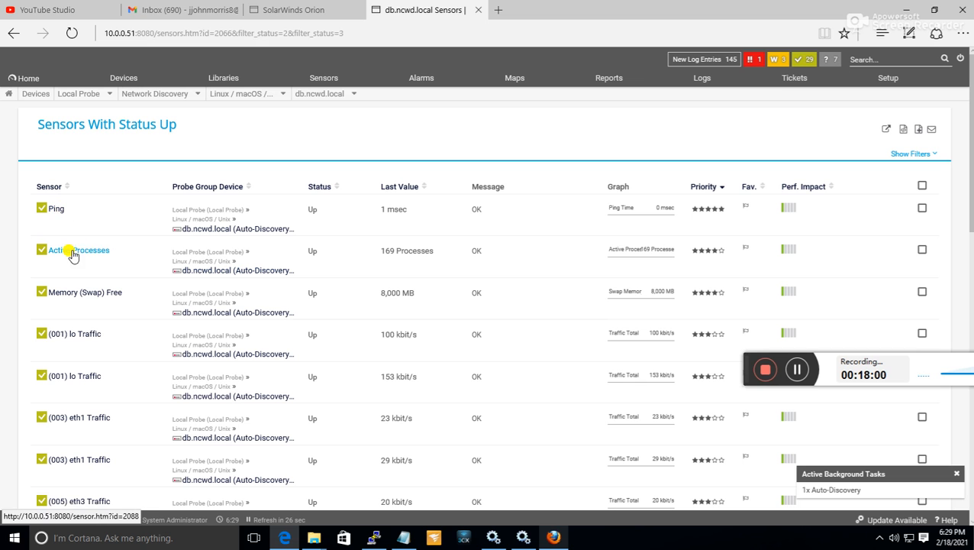
{"action": "scroll", "coordinate": [103, 302], "scroll_direction": "down", "scroll_amount": 1}
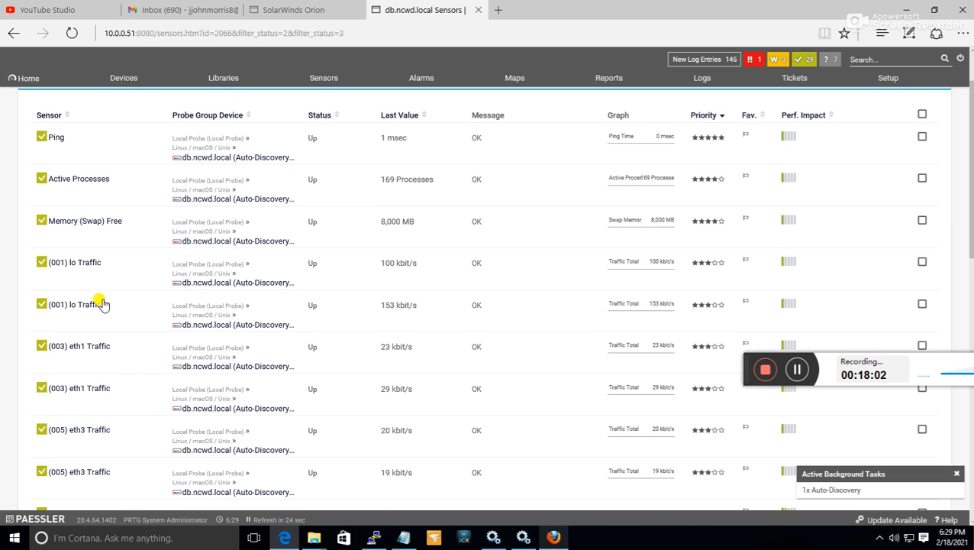
{"action": "scroll", "coordinate": [109, 286], "scroll_direction": "down", "scroll_amount": 2}
{"action": "scroll", "coordinate": [113, 289], "scroll_direction": "down", "scroll_amount": 1}
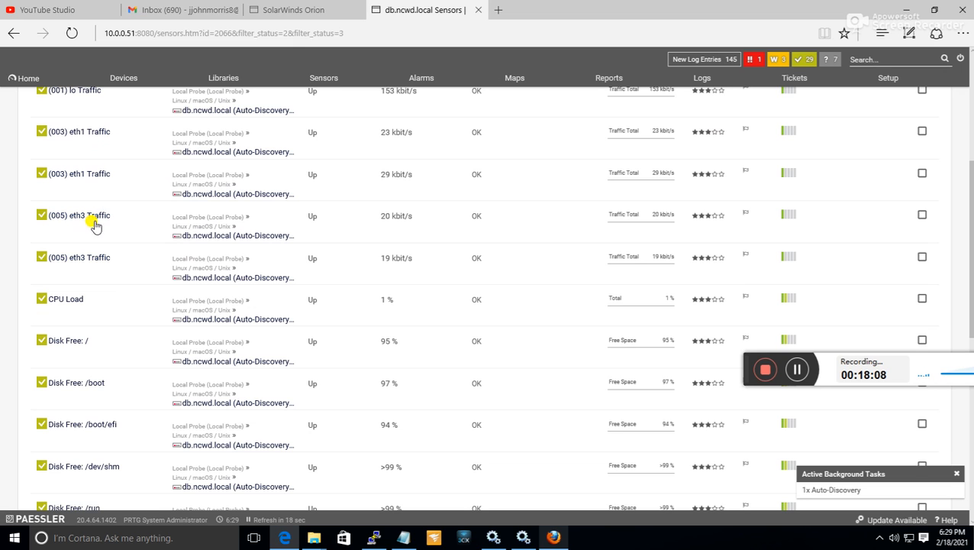
{"action": "scroll", "coordinate": [105, 229], "scroll_direction": "down", "scroll_amount": 1}
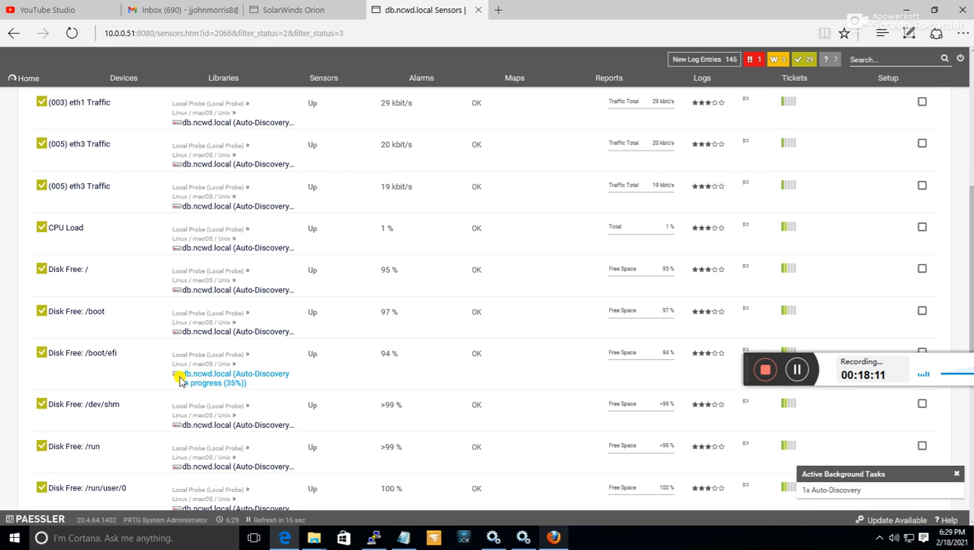
{"action": "mouse_move", "coordinate": [186, 381]}
{"action": "scroll", "coordinate": [302, 336], "scroll_direction": "up", "scroll_amount": 5}
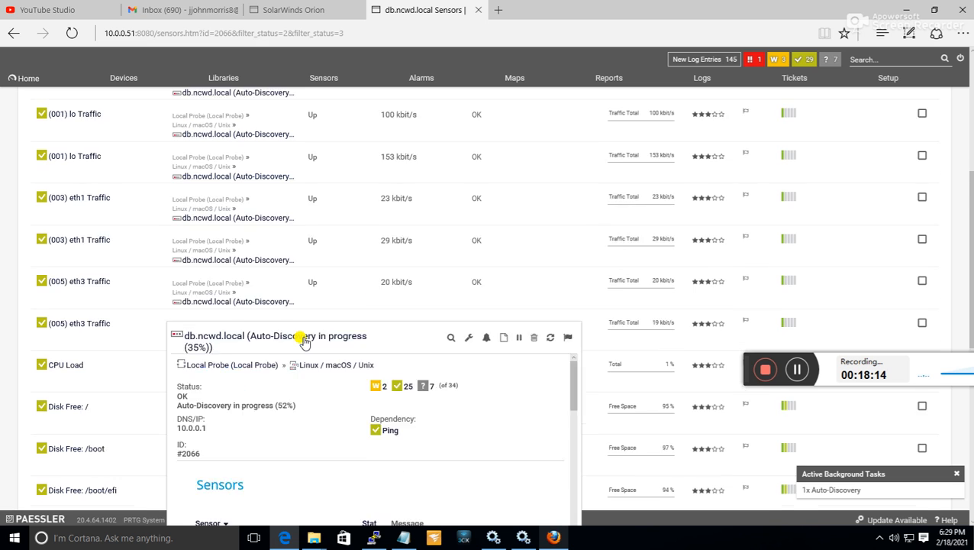